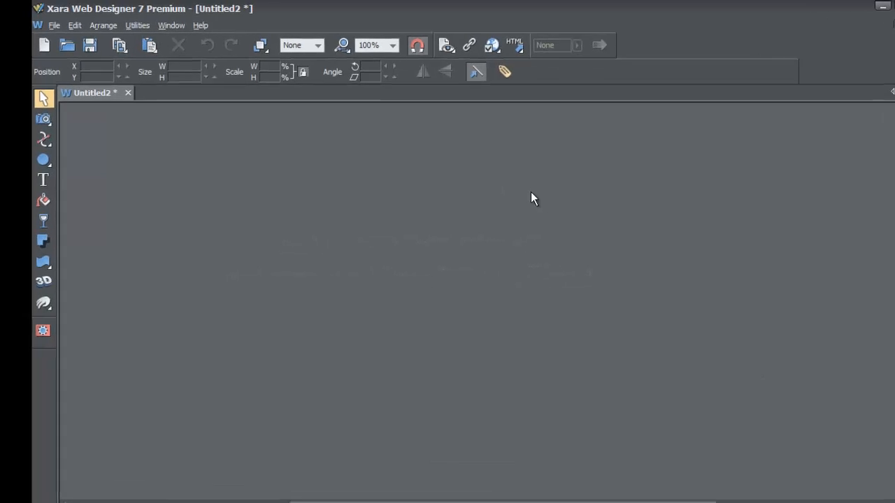
- Create a new blank animation document
left_click(67, 32)
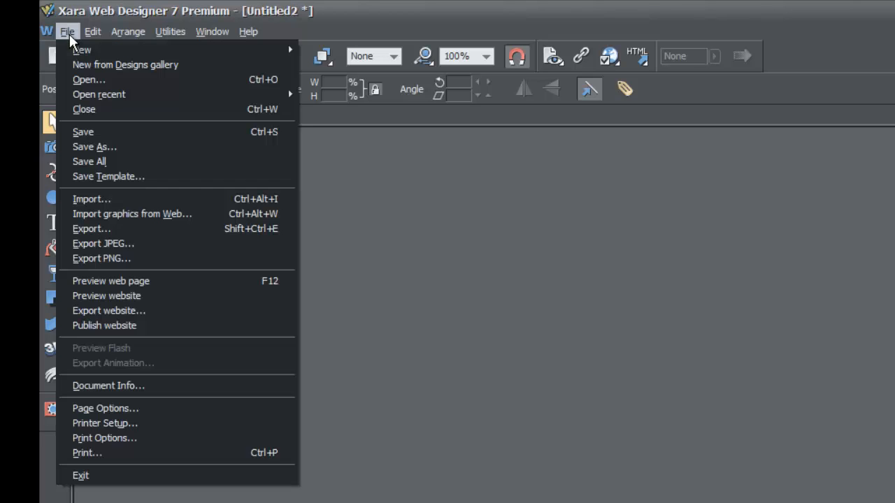
mouse_move(127, 50)
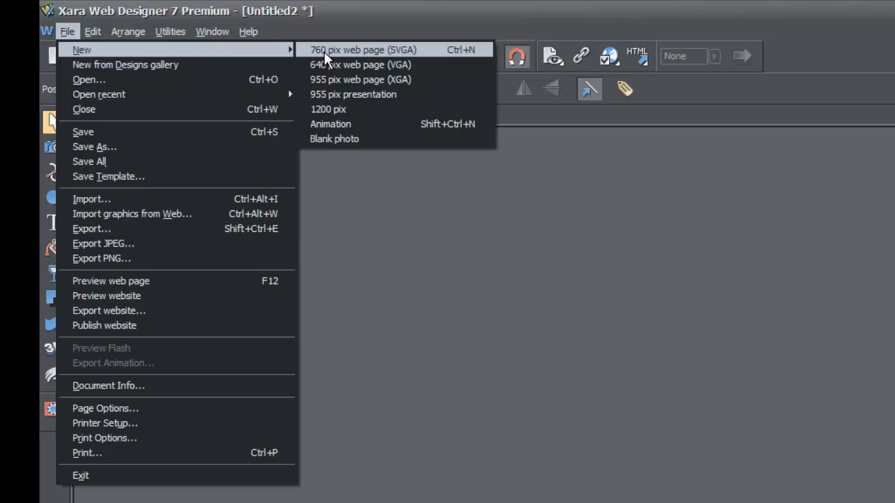
left_click(381, 123)
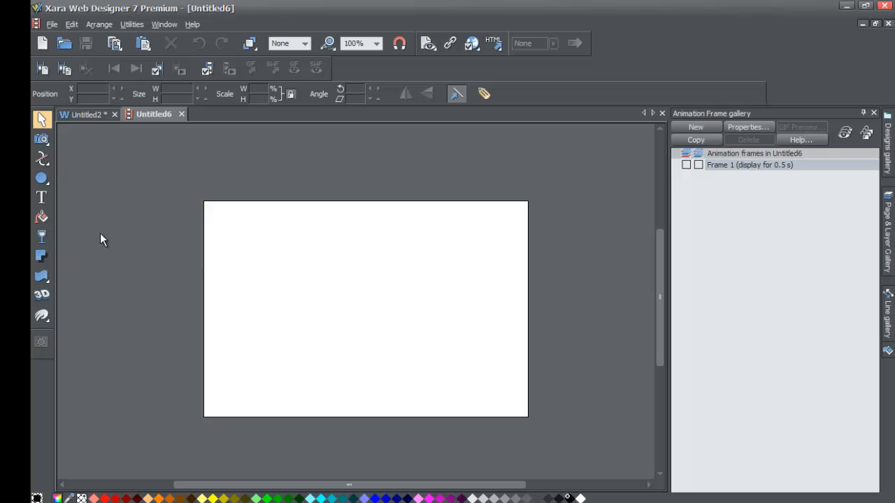
- Draw a circle about 179 by 173 px in the left half of the canvas and fill it teal
mouse_move(45, 179)
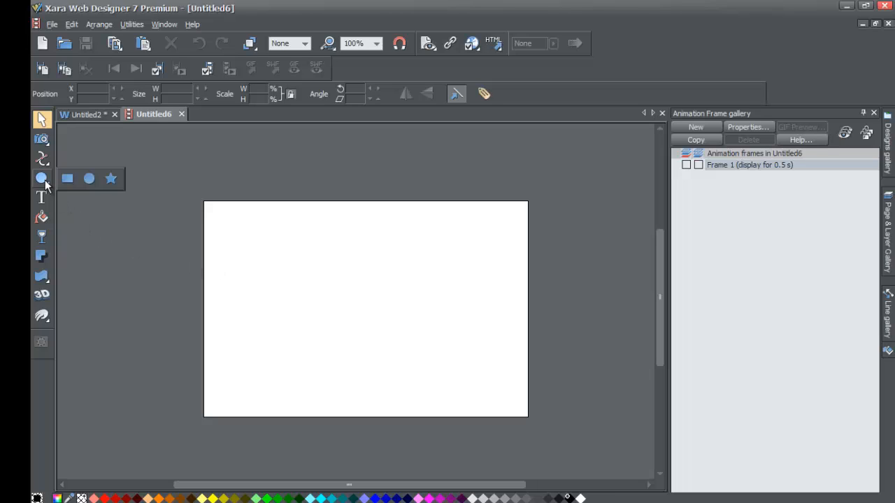
left_click(89, 179)
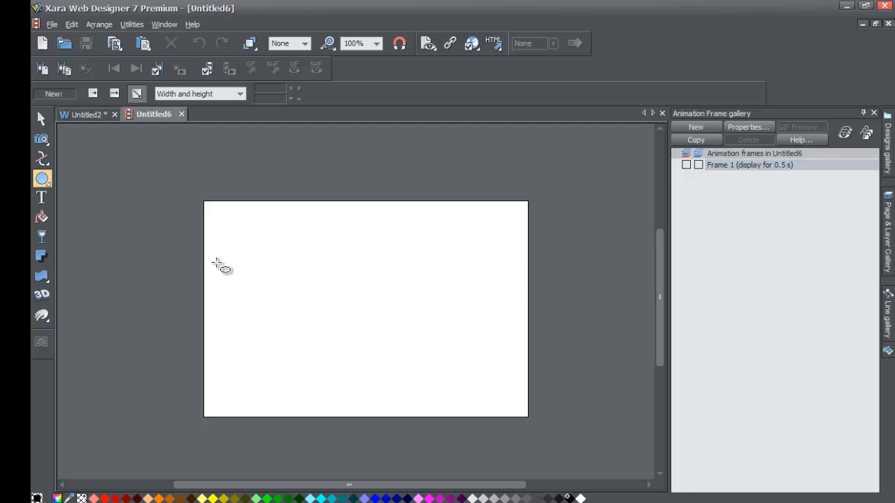
left_click_drag(217, 263, 340, 383)
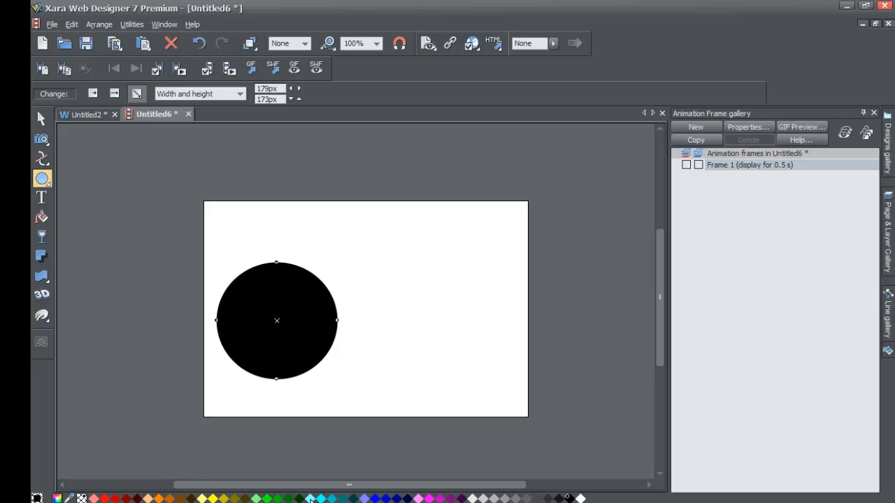
right_click(334, 499)
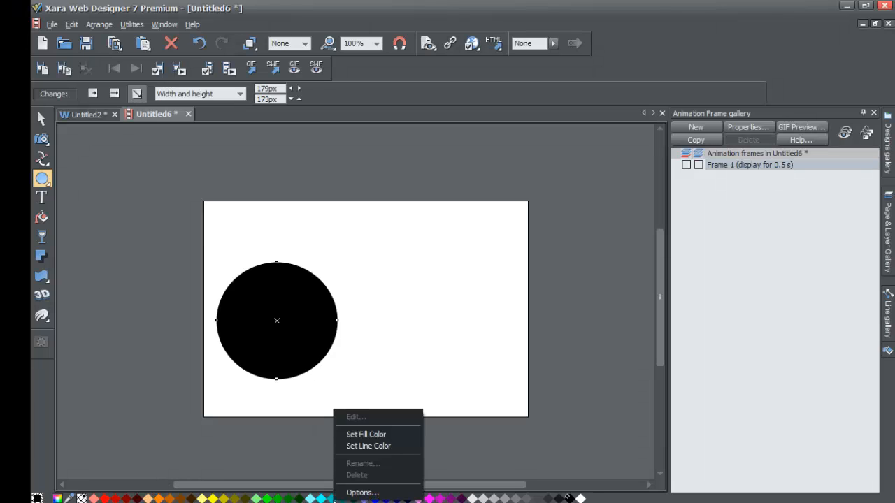
left_click(381, 437)
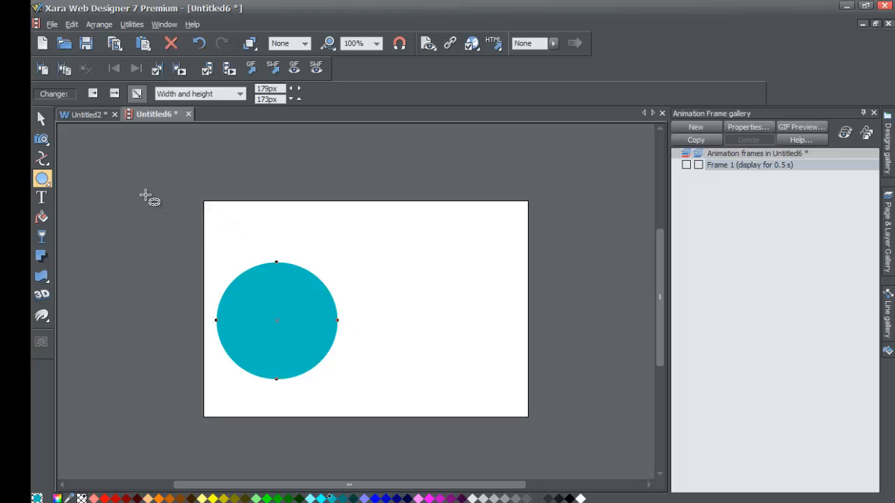
- Widen the animation canvas by pulling its right edge outward, leaving empty space beside the circle
left_click(42, 118)
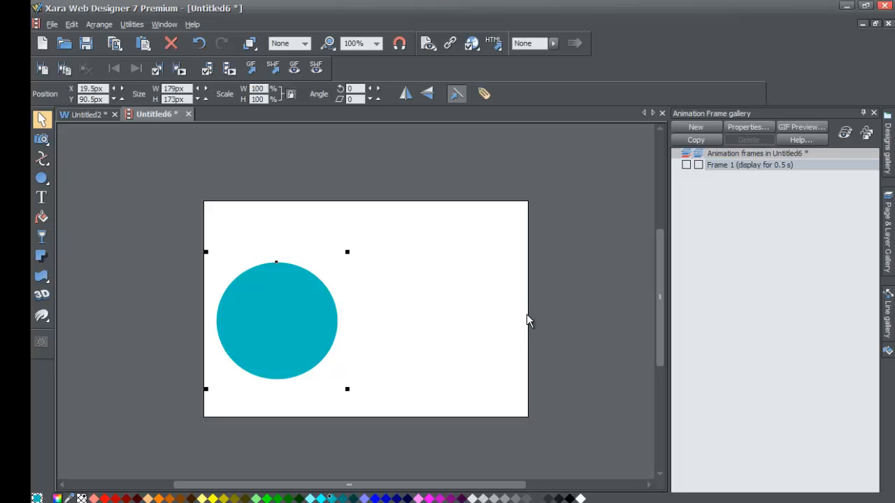
left_click_drag(527, 313, 644, 306)
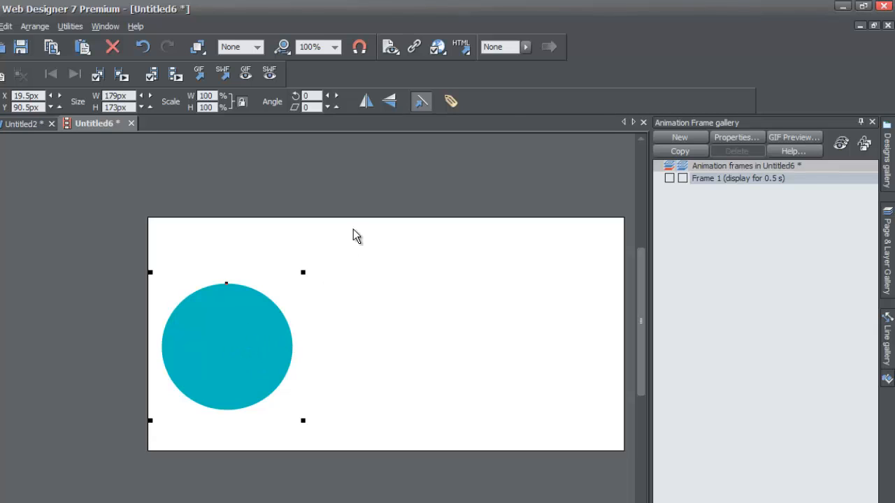
- Assign the object name "circle" to the teal circle
left_click(453, 105)
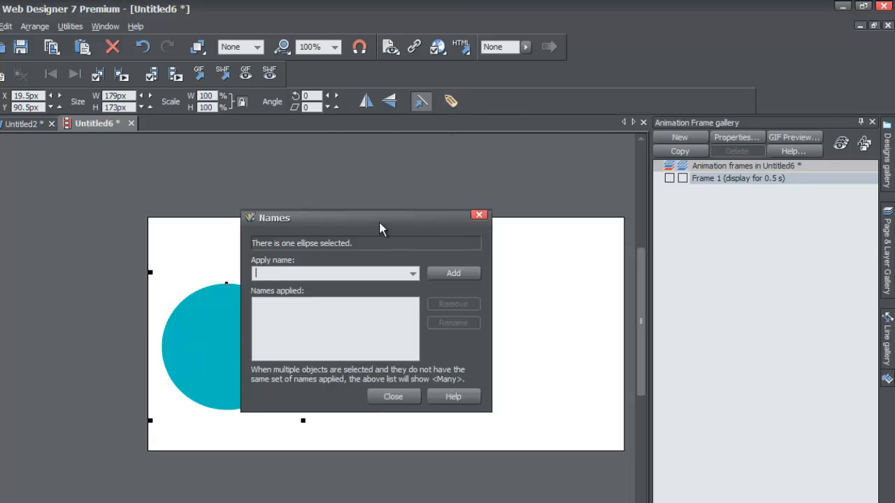
left_click_drag(378, 222, 489, 207)
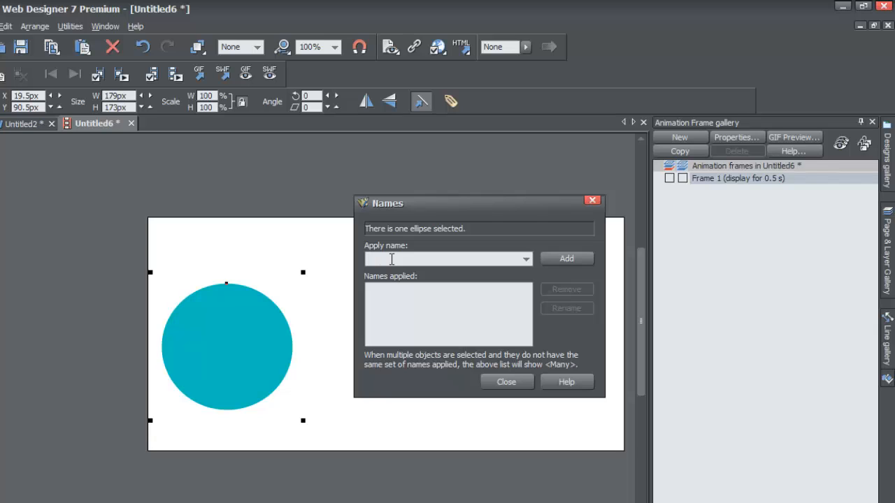
type("circle")
left_click(567, 259)
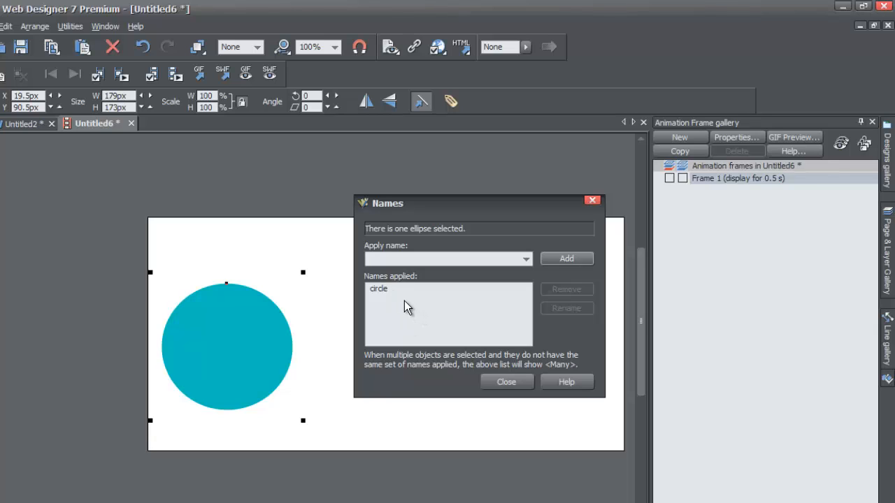
left_click(503, 384)
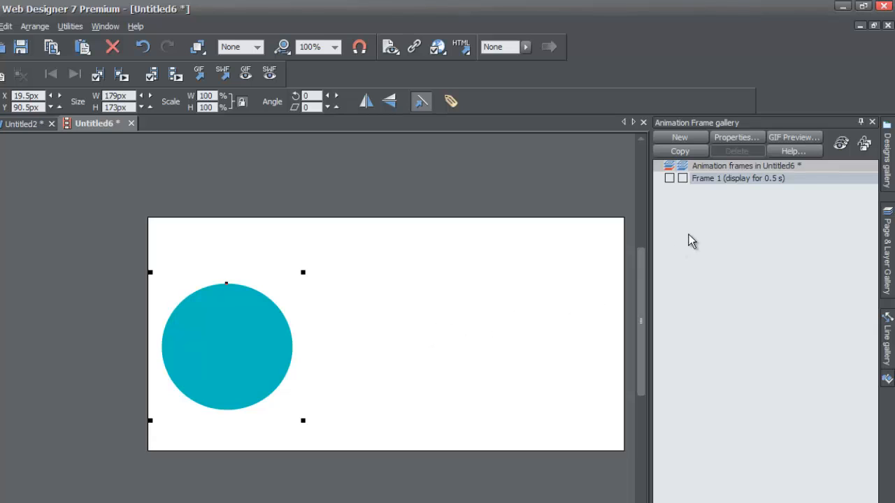
- Duplicate Frame 1 as a second animation frame
left_click(680, 151)
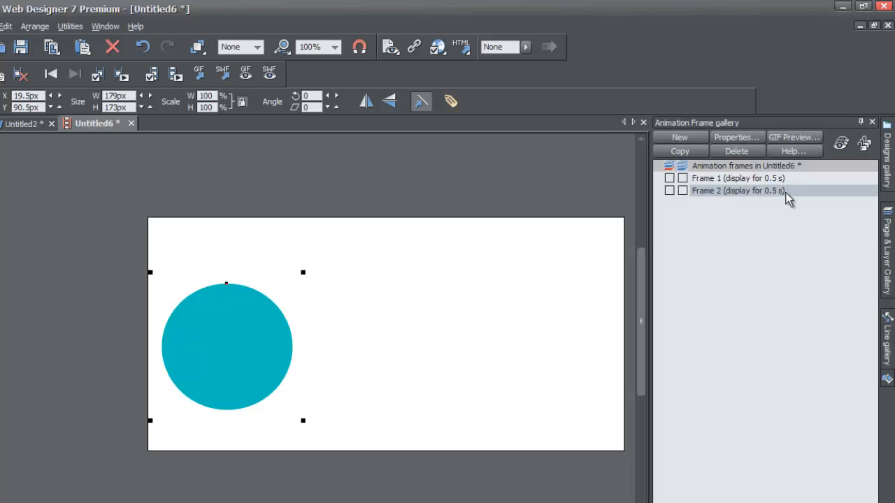
- Switch back and forth between Frame 1 and Frame 2 to check the copied frame against the original
left_click(748, 182)
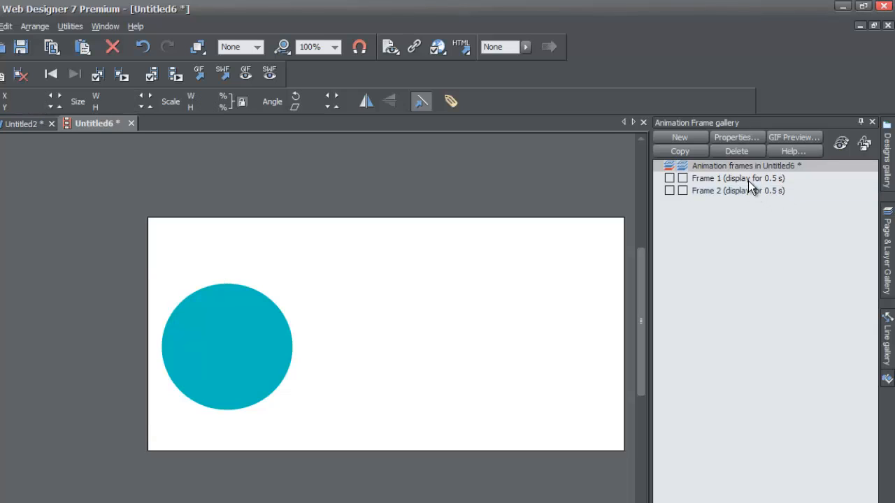
left_click(749, 189)
left_click(743, 179)
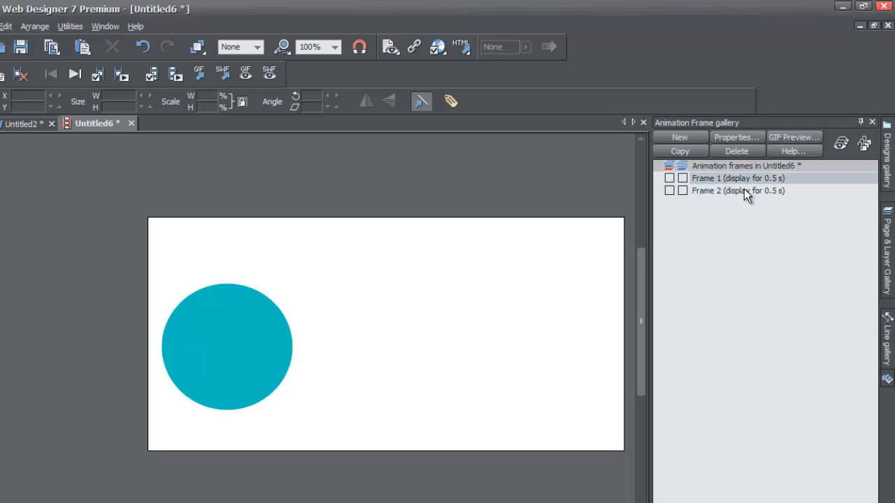
left_click(744, 189)
left_click(740, 180)
left_click(734, 189)
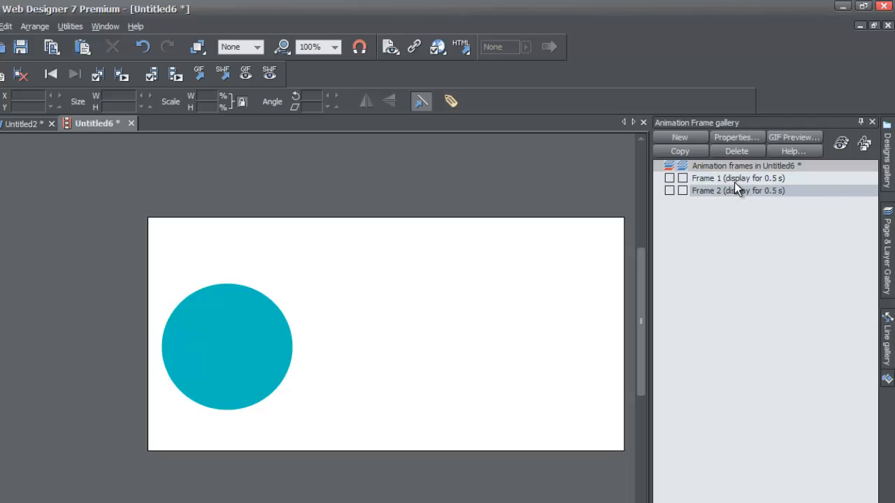
left_click(734, 180)
left_click(733, 190)
left_click(731, 180)
left_click(730, 190)
left_click(723, 179)
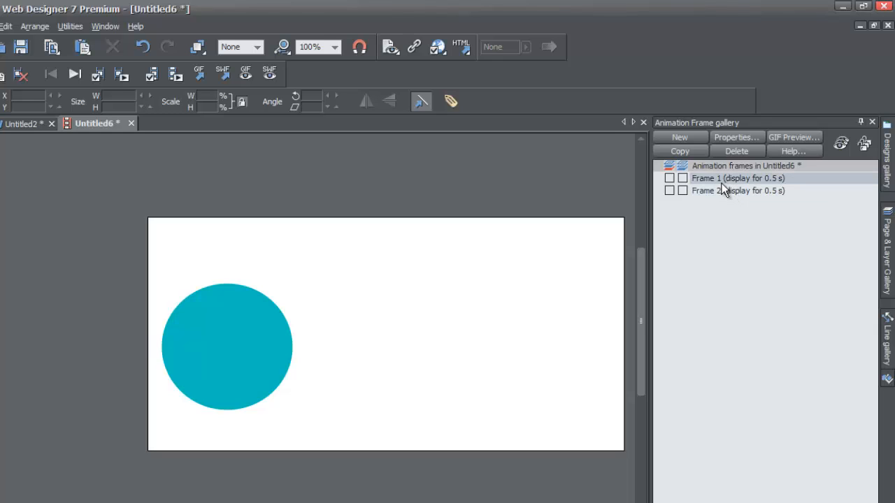
- In Frame 2, move the circle to the far right of the canvas and shrink it to about 90 by 87 px
left_click(721, 191)
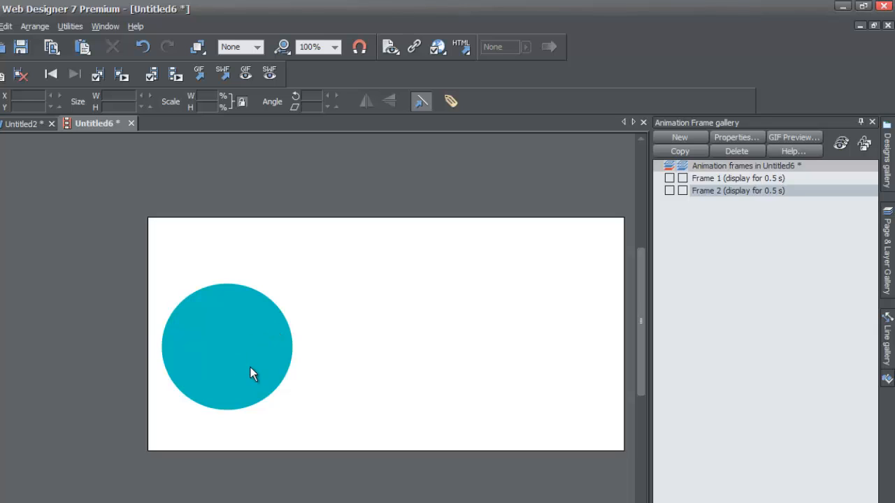
left_click_drag(227, 345, 548, 342)
left_click_drag(470, 272, 534, 336)
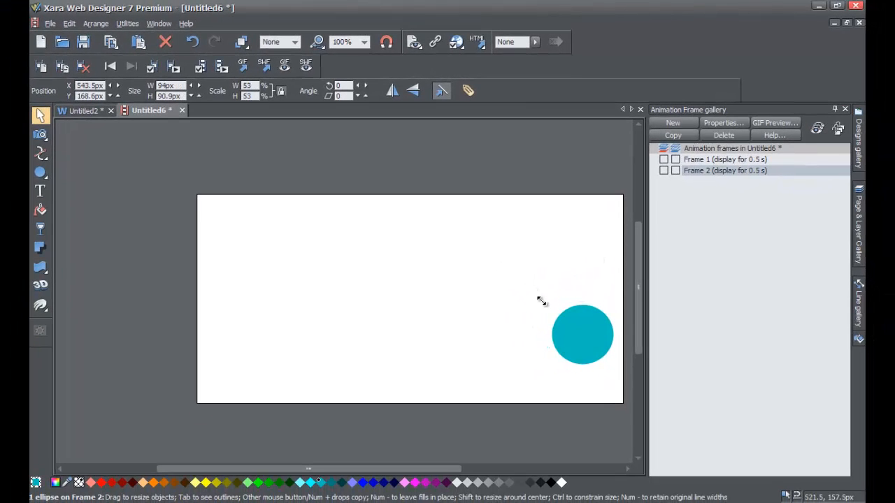
left_click_drag(542, 300, 546, 308)
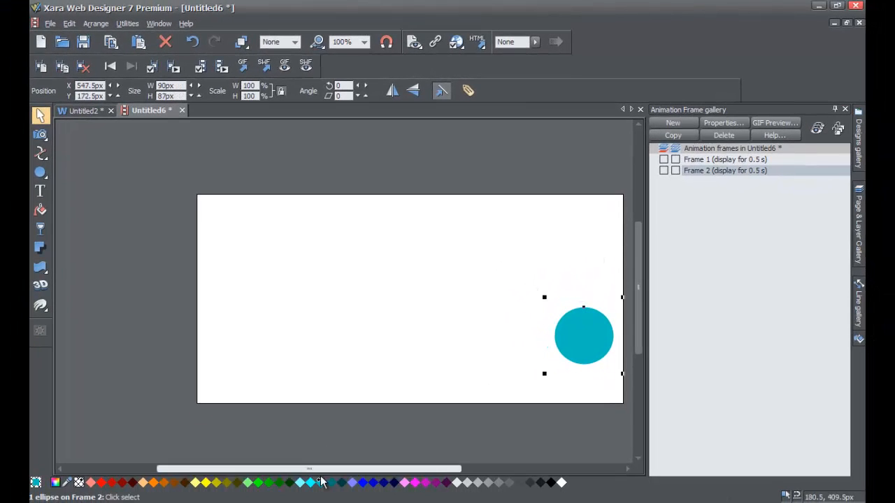
- Change the fill colour of the small circle in Frame 2 to red
right_click(103, 486)
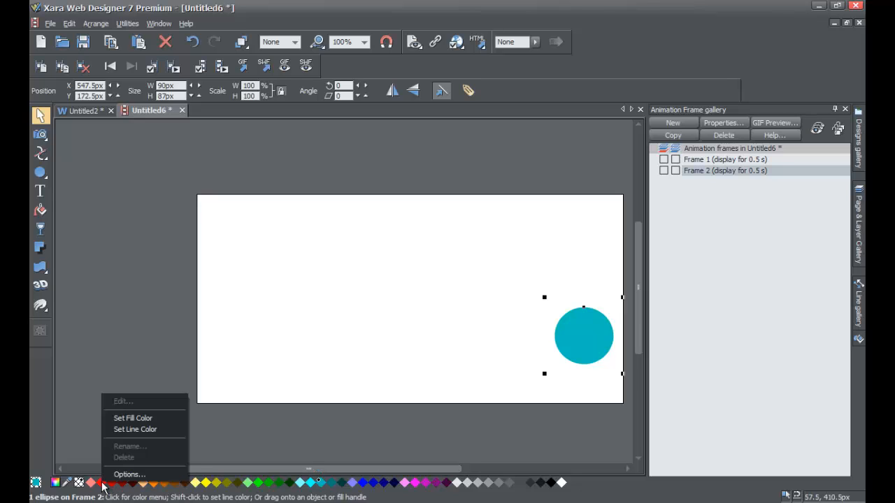
left_click(153, 420)
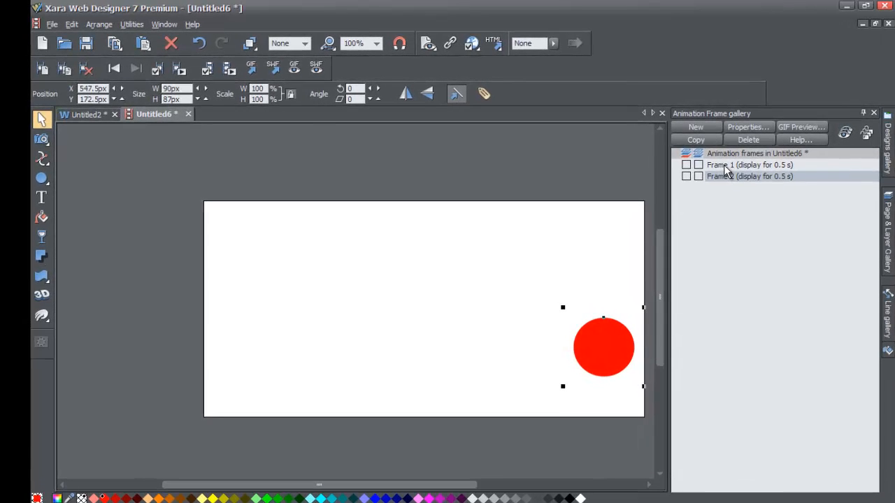
- Alternate between the two frames to compare the circle's position, size and colour
left_click(727, 172)
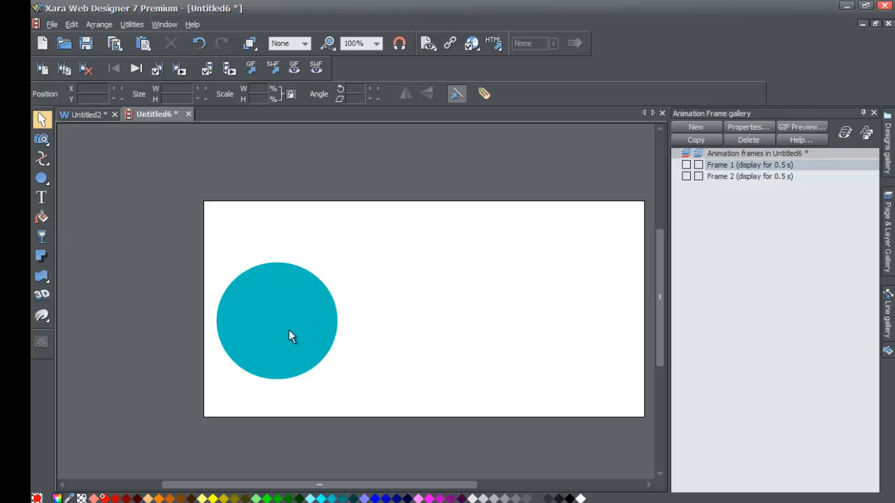
left_click(724, 177)
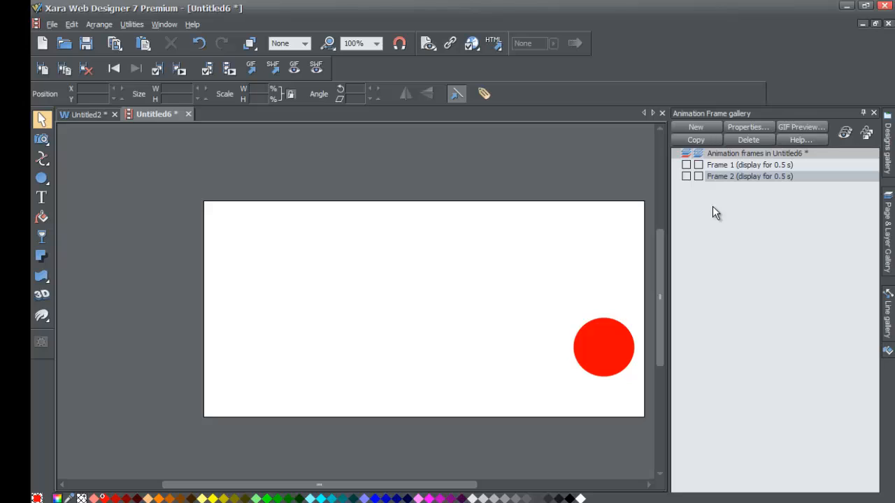
left_click(715, 170)
left_click(716, 175)
left_click(720, 167)
left_click(723, 179)
left_click(719, 168)
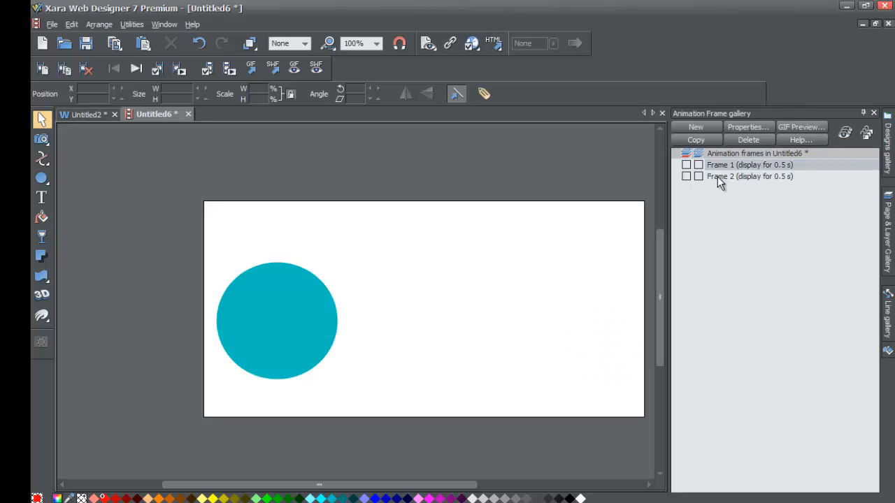
left_click(720, 178)
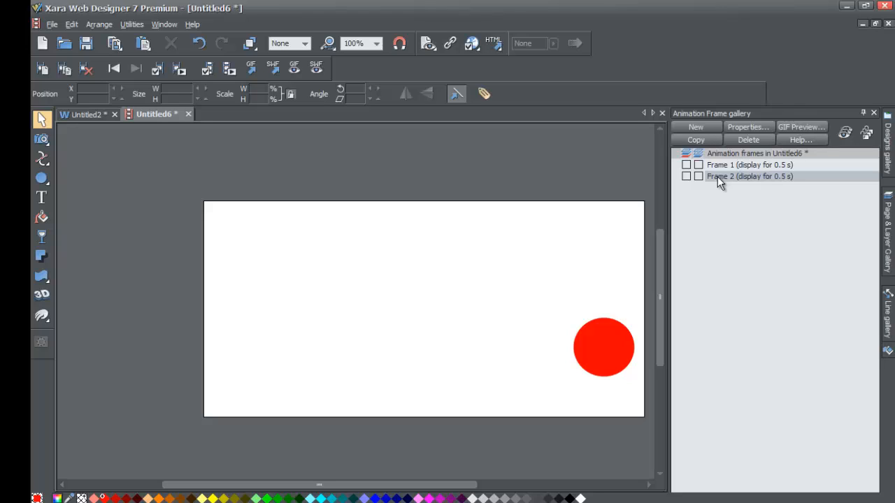
- Inspect the object names applied to the teal circle in Frame 1 and the red circle in Frame 2
left_click(725, 170)
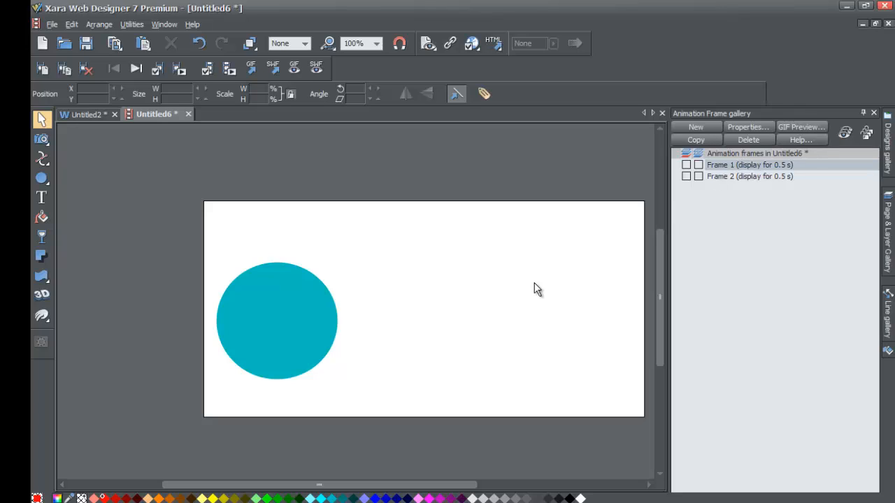
left_click(292, 322)
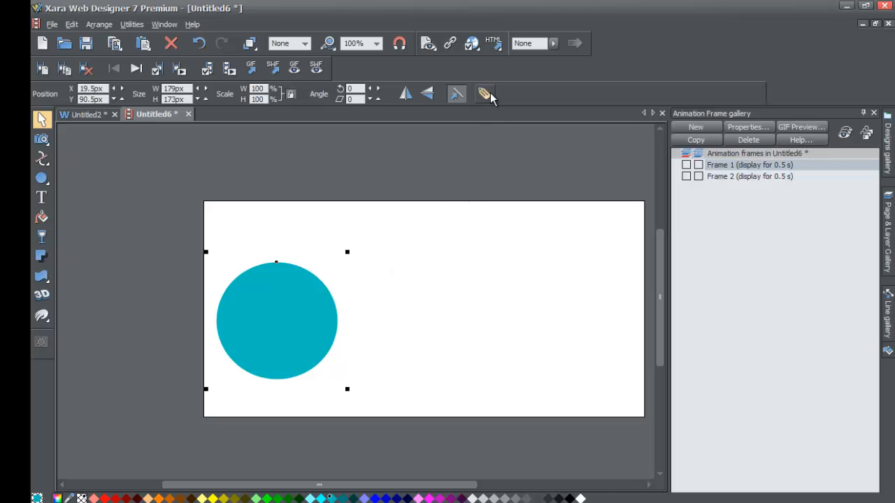
left_click(487, 94)
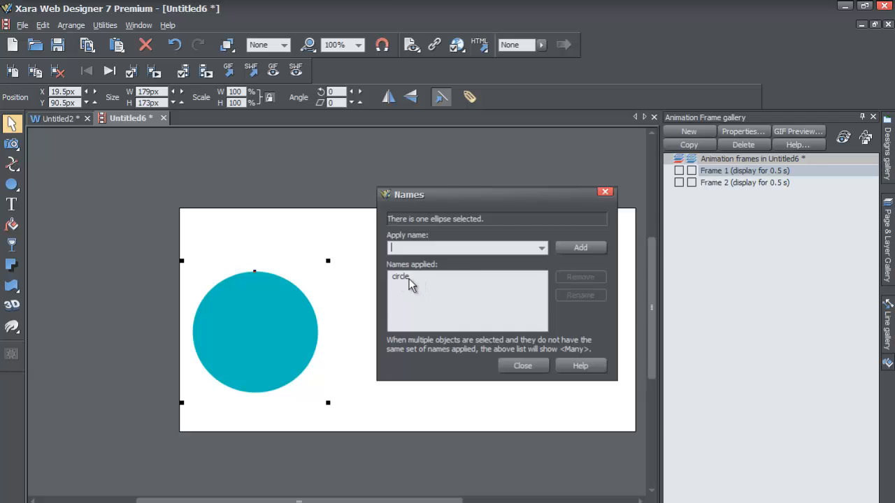
left_click(718, 184)
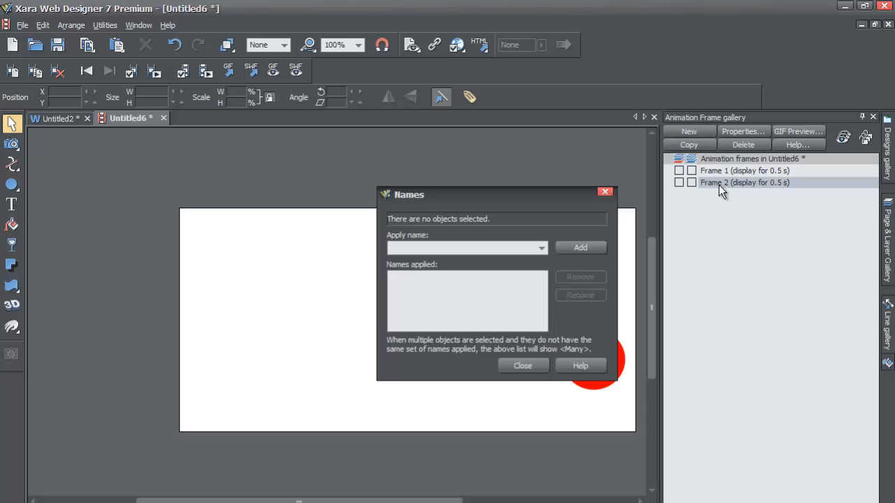
left_click_drag(533, 195, 322, 222)
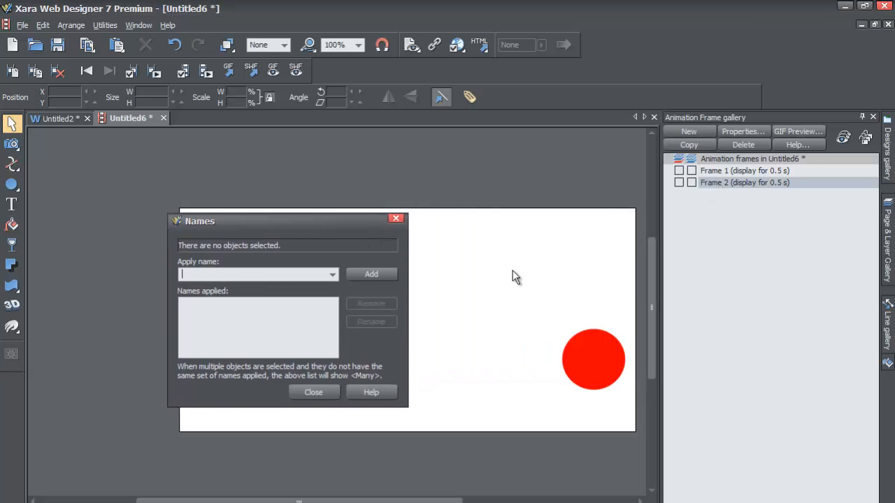
left_click(582, 351)
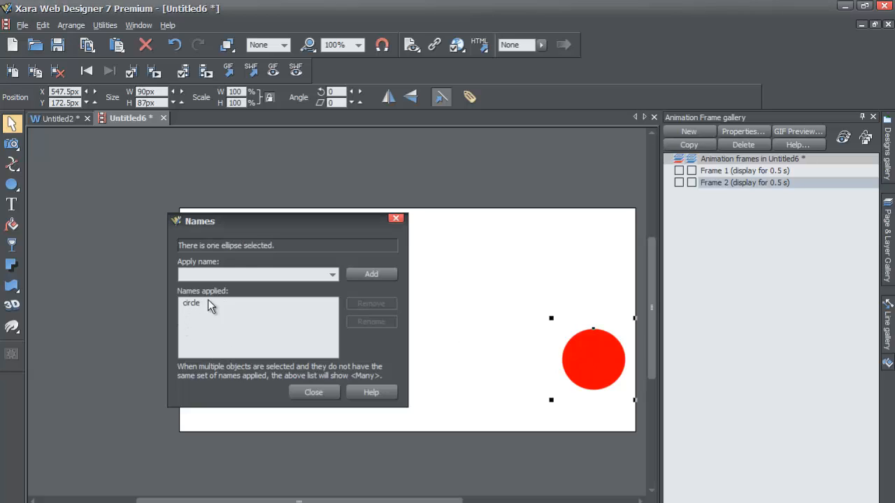
left_click(313, 392)
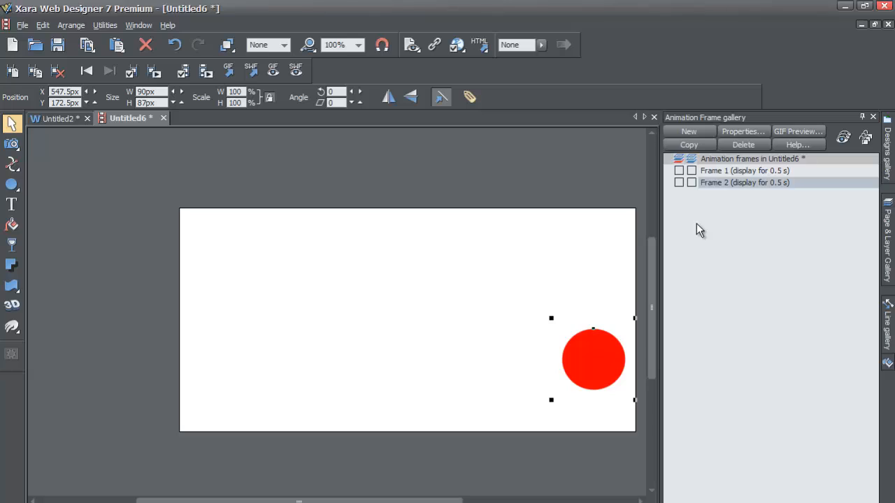
- Compare the circle in Frame 1 and Frame 2, and play the animation in a Flash preview
left_click(711, 172)
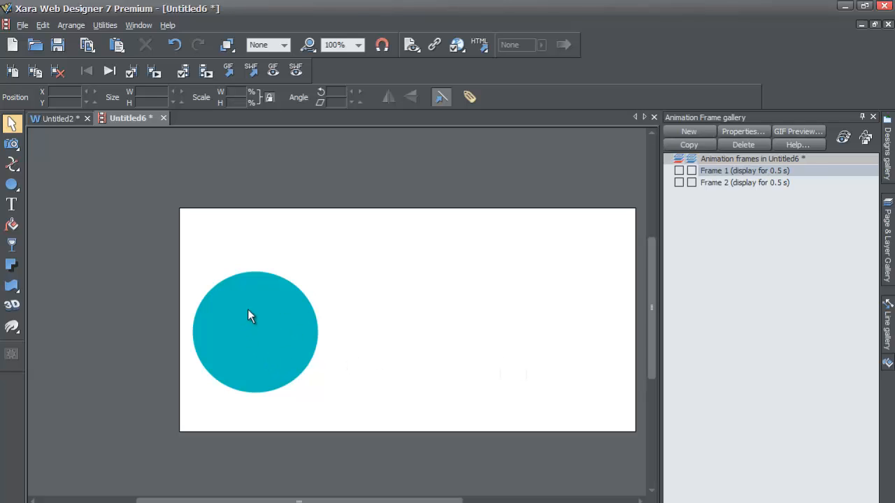
left_click(720, 183)
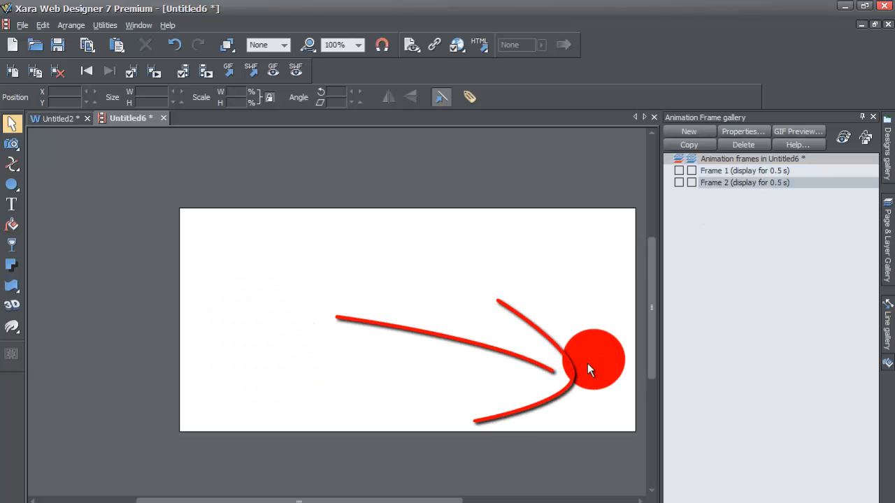
left_click(711, 174)
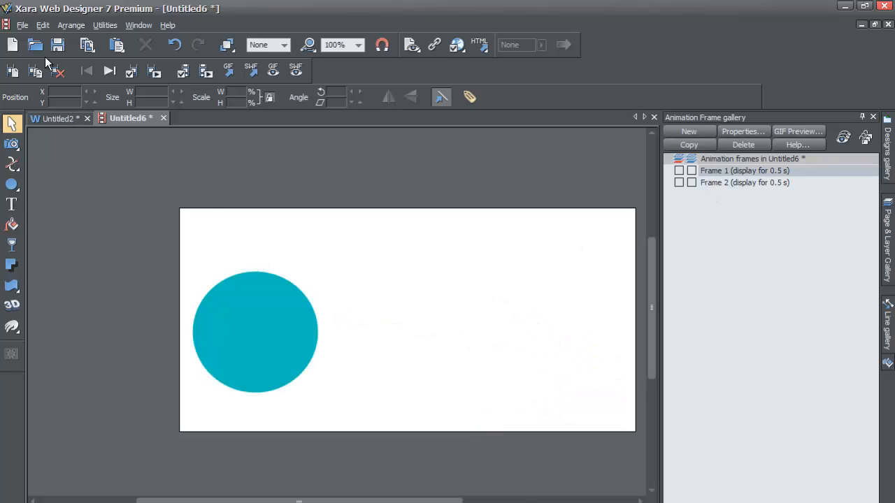
left_click(22, 26)
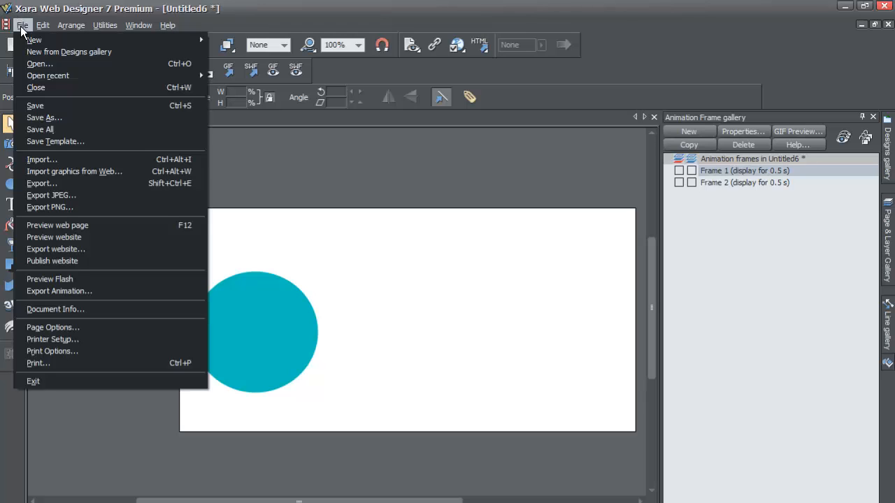
left_click(74, 279)
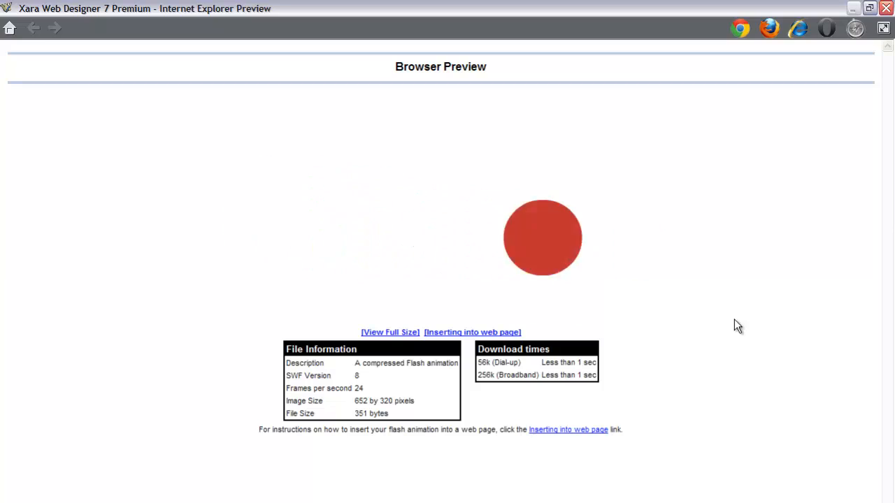
left_click(886, 8)
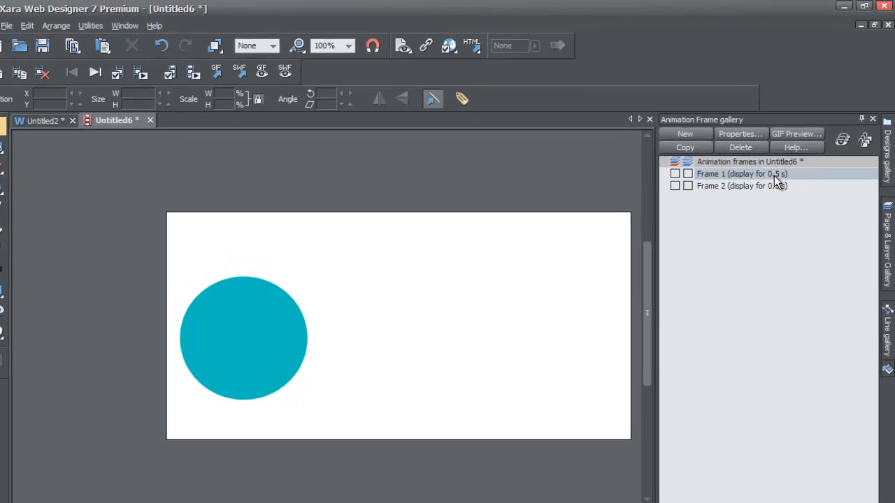
- Set the display time of Frame 1 to 4 seconds in its animation properties
double_click(769, 184)
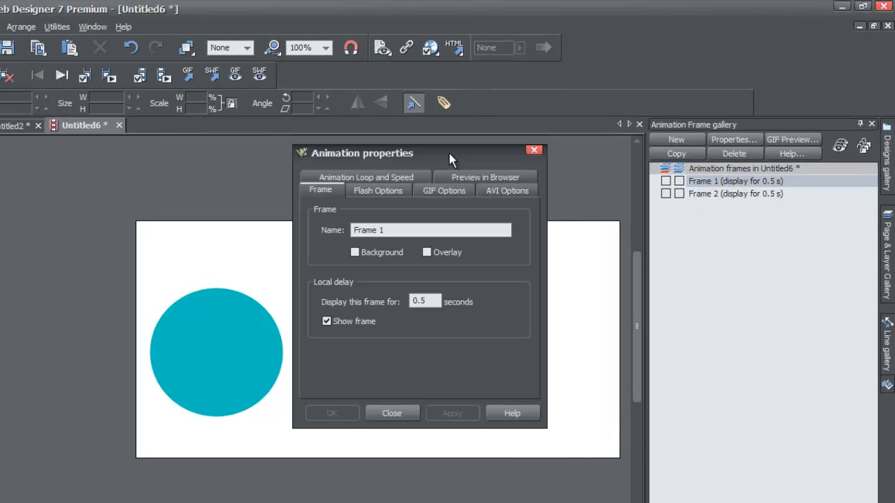
left_click_drag(448, 153, 492, 188)
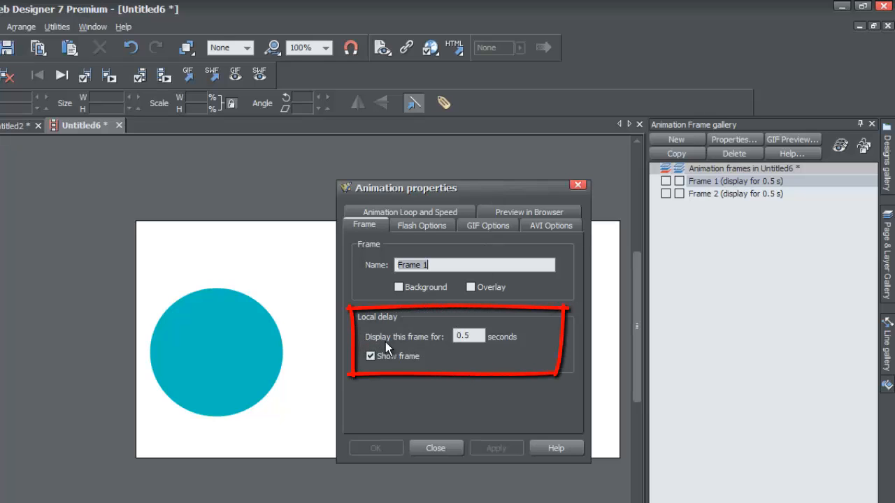
left_click(464, 339)
left_click_drag(470, 336, 430, 342)
type("4")
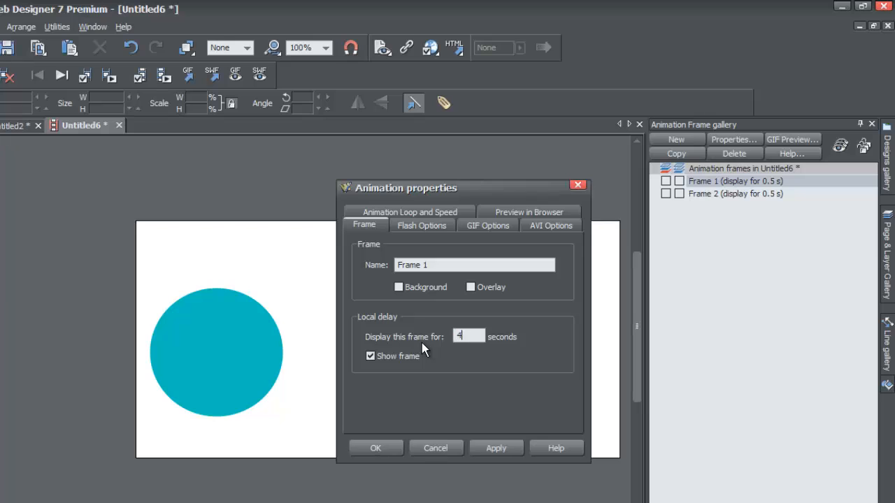
left_click(480, 445)
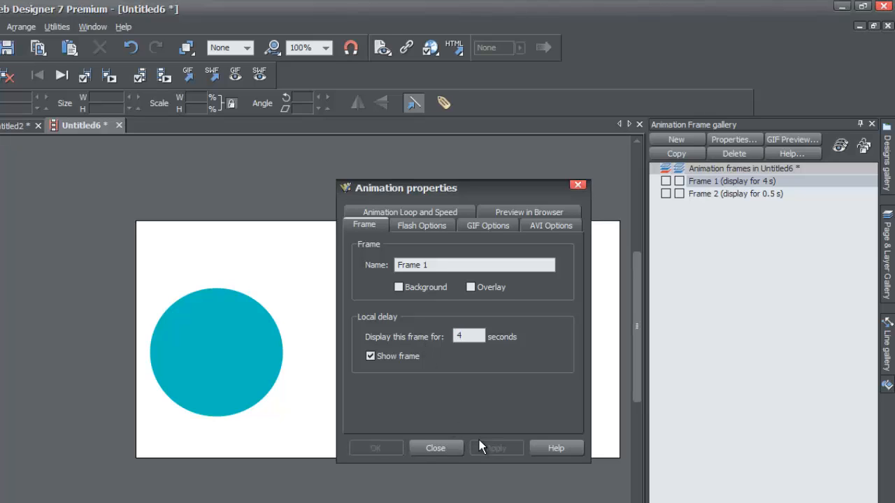
left_click(436, 448)
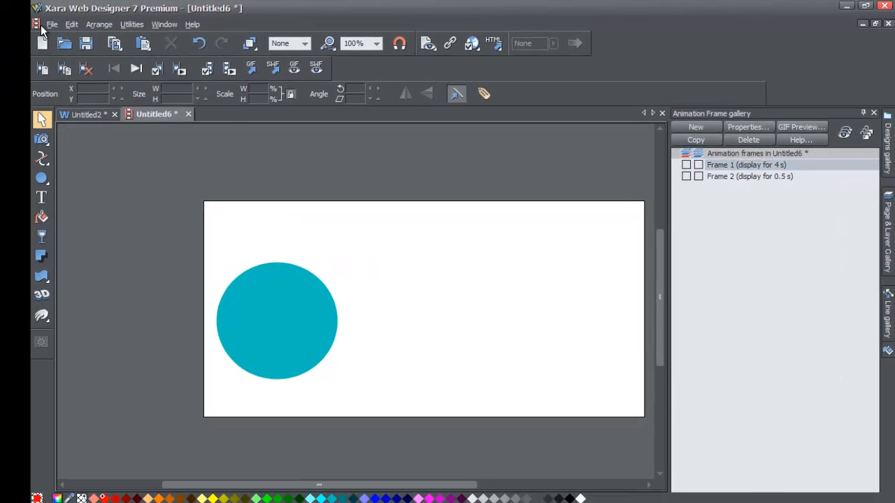
- Preview the animation in Flash to check the slower transition from Frame 1, and close the preview
left_click(46, 24)
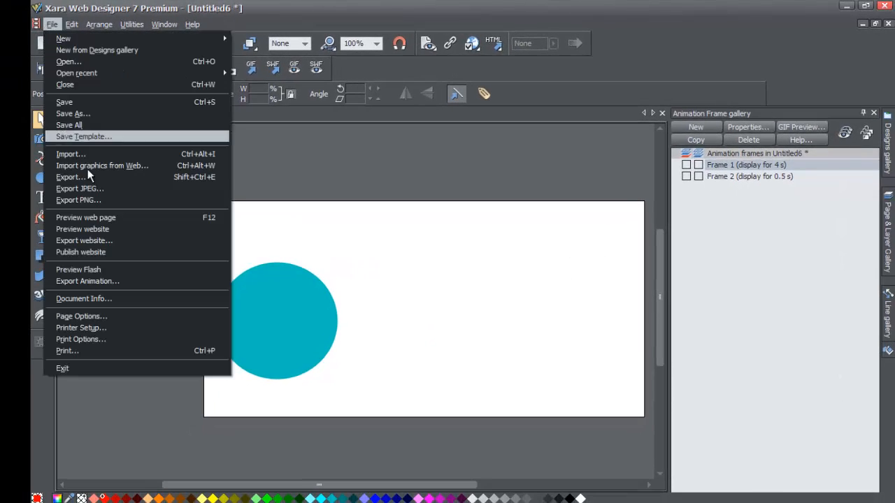
left_click(102, 270)
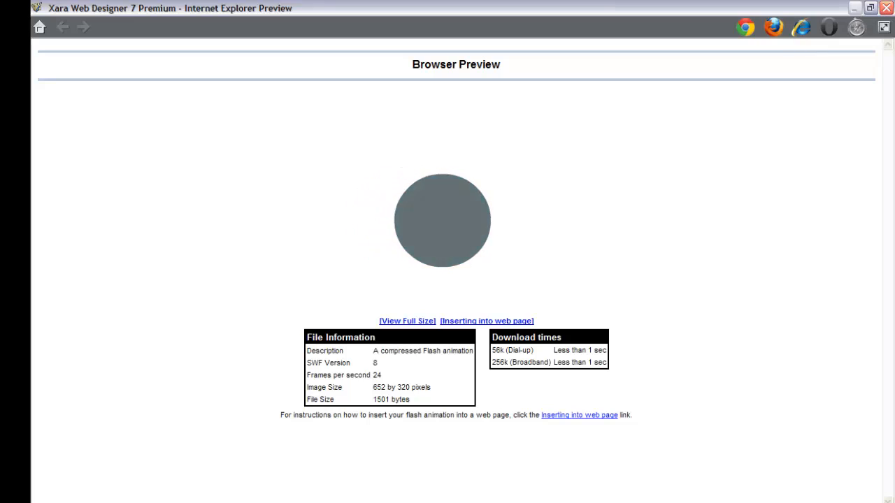
left_click(885, 8)
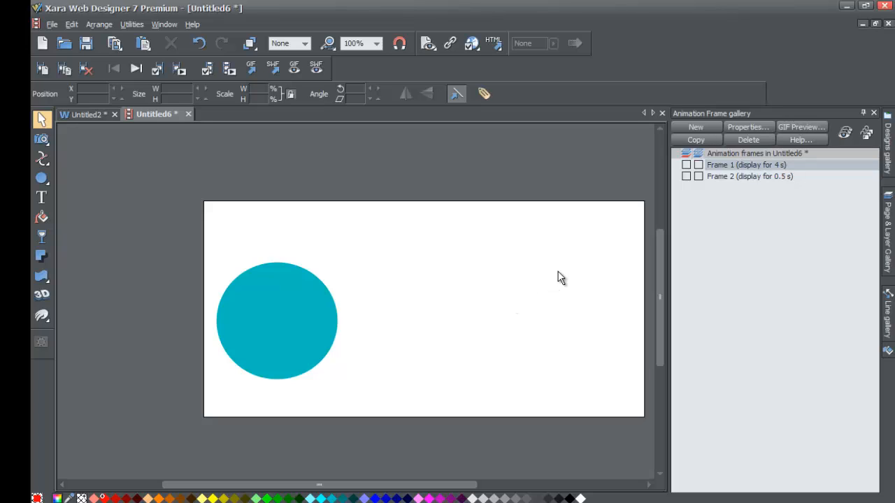
- Apply a flat transparency of 81% to the red circle in Frame 2
left_click(731, 178)
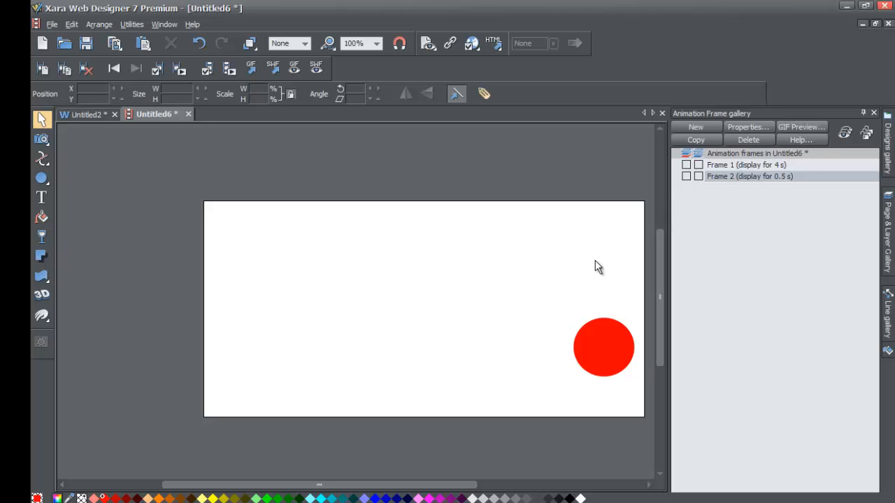
left_click(604, 355)
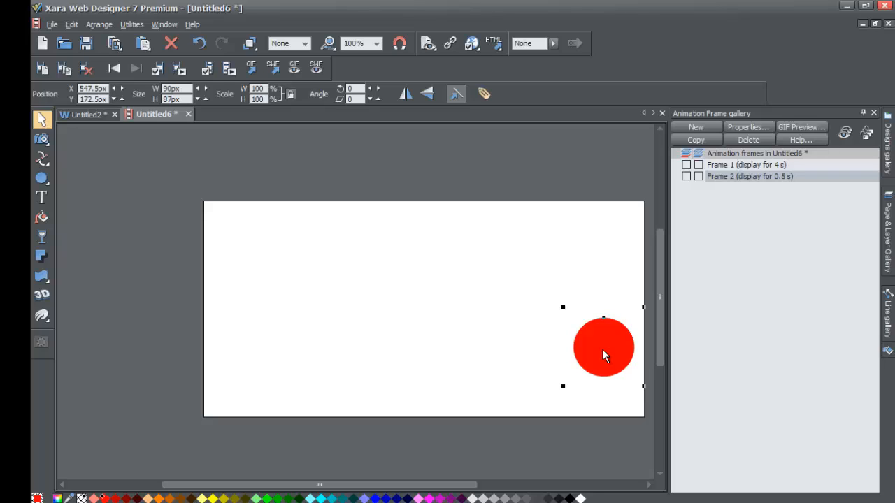
left_click(42, 237)
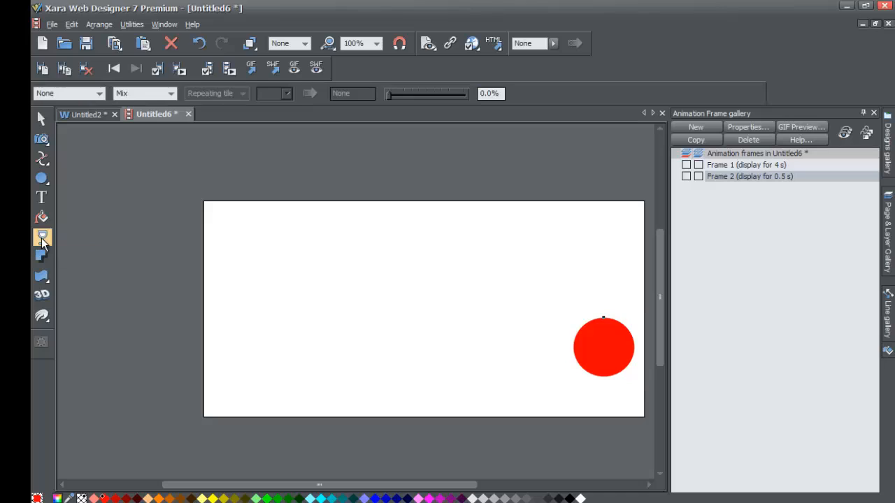
left_click(100, 93)
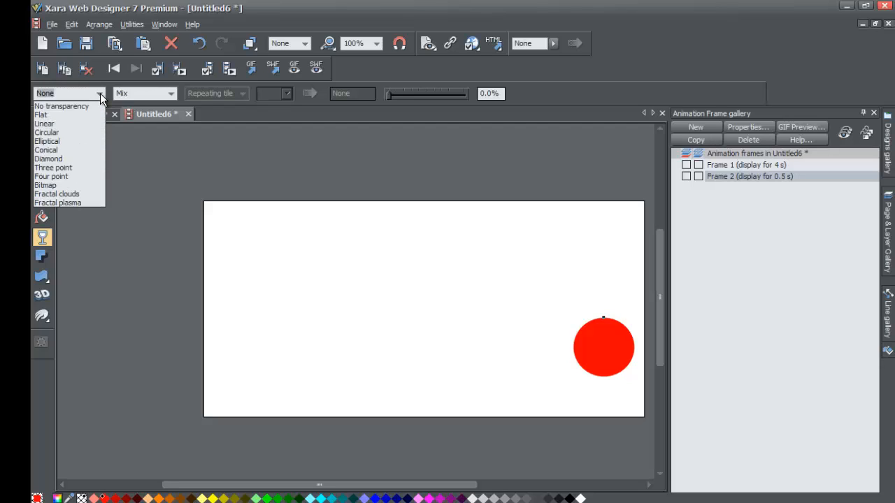
left_click(72, 115)
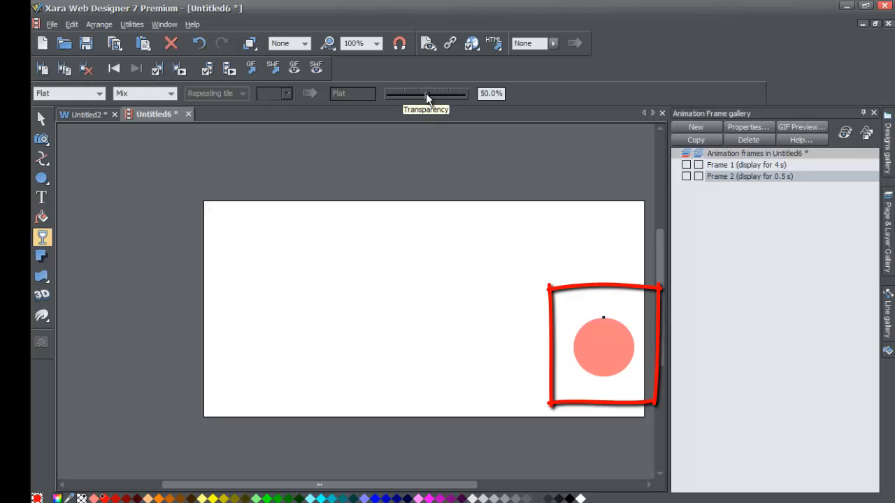
left_click_drag(426, 93, 451, 91)
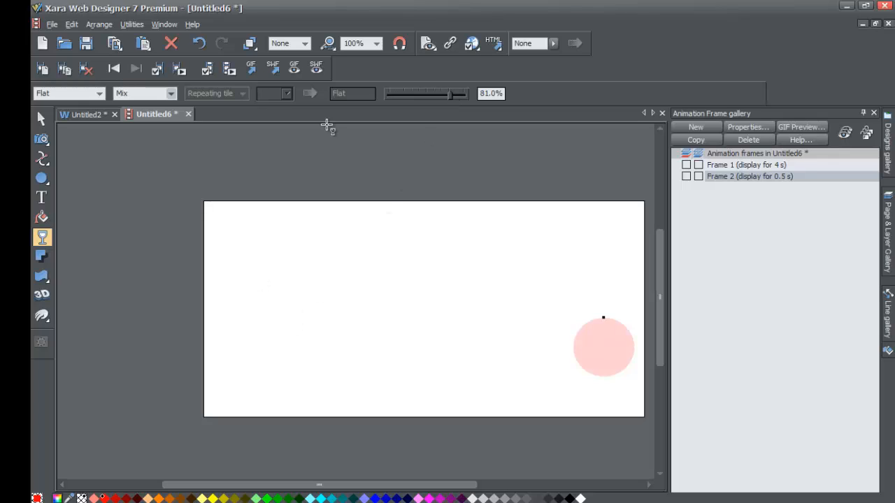
- Set the display time of Frame 2 to 4 seconds in its animation properties
double_click(780, 176)
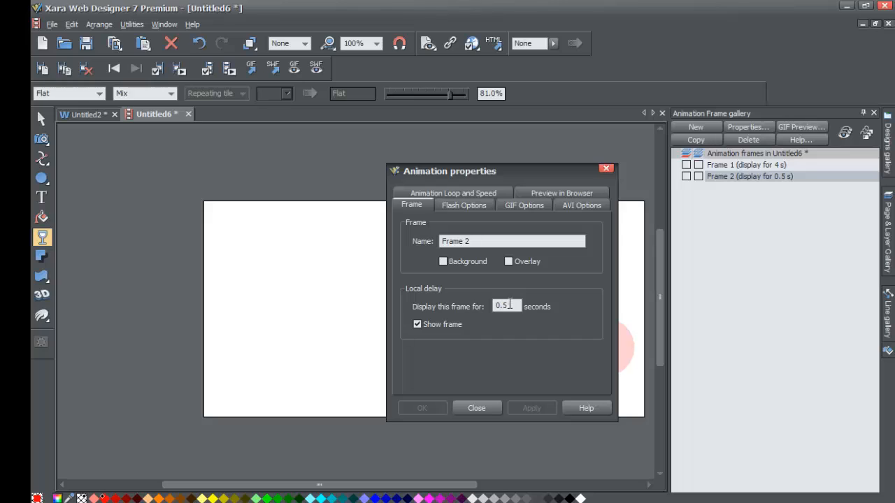
double_click(510, 305)
type("4")
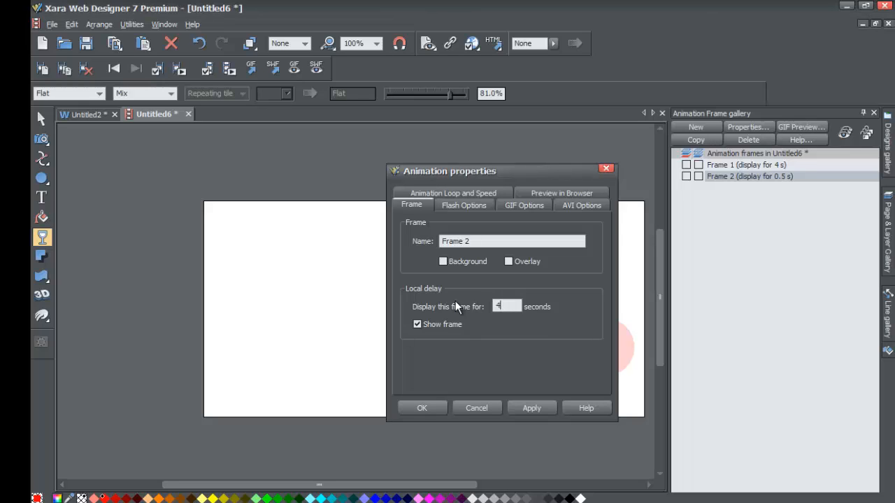
left_click(531, 408)
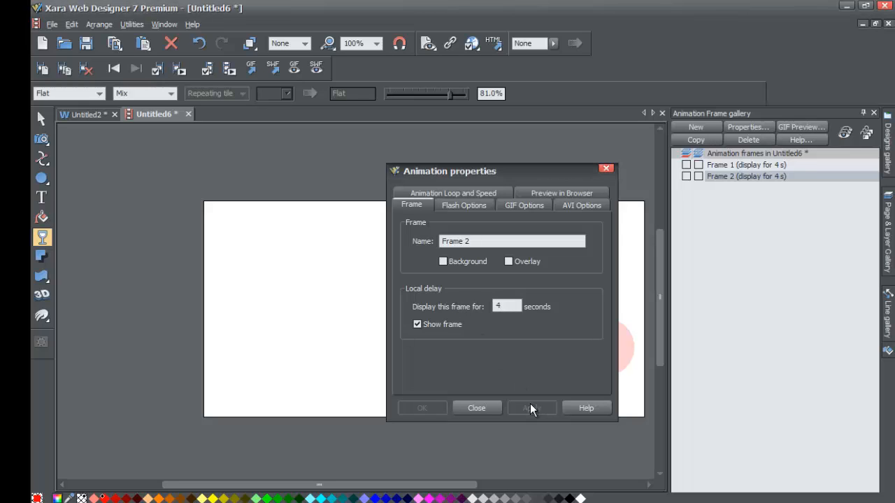
left_click(473, 409)
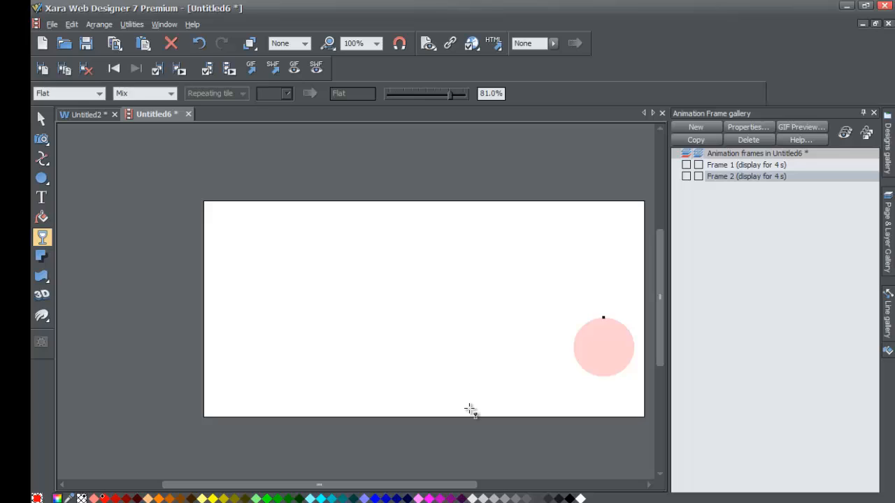
- Compare the two frames and check the circle's fade in a Flash preview of the animation
left_click(727, 168)
left_click(723, 178)
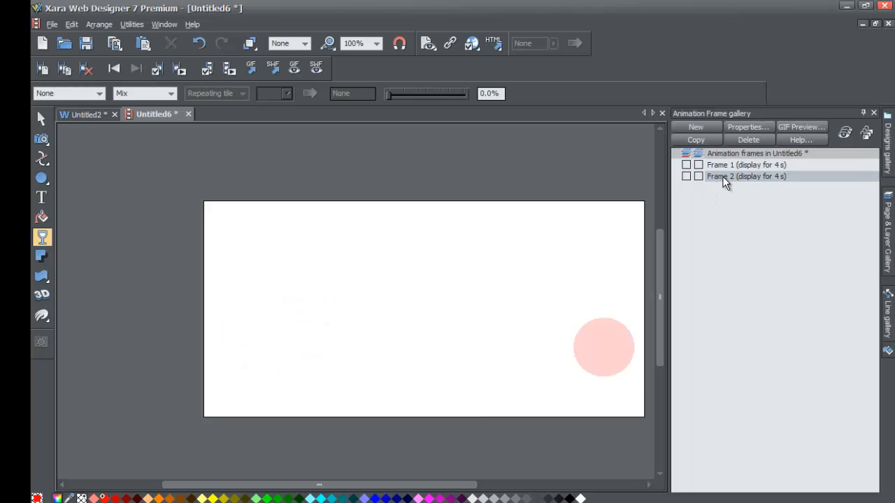
left_click(729, 165)
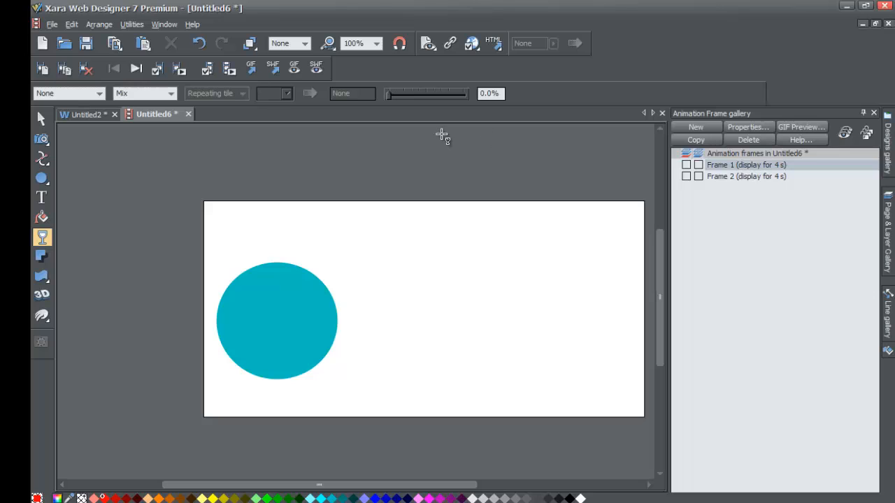
left_click(51, 24)
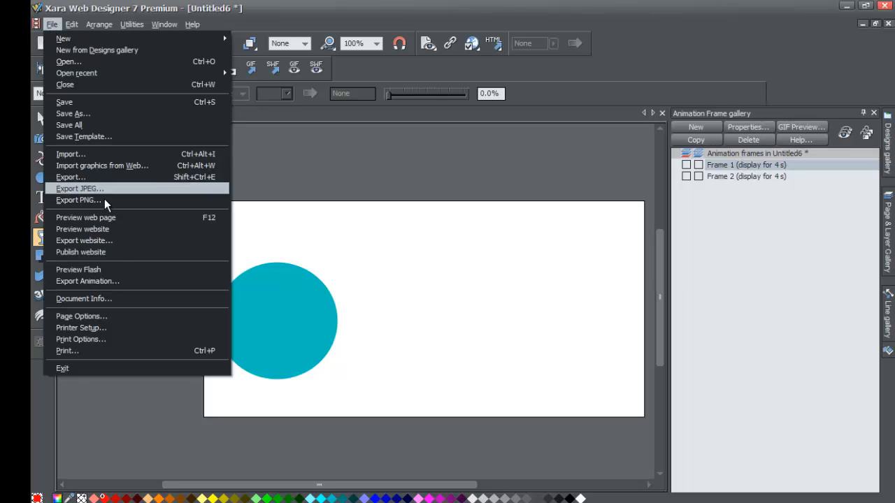
left_click(116, 271)
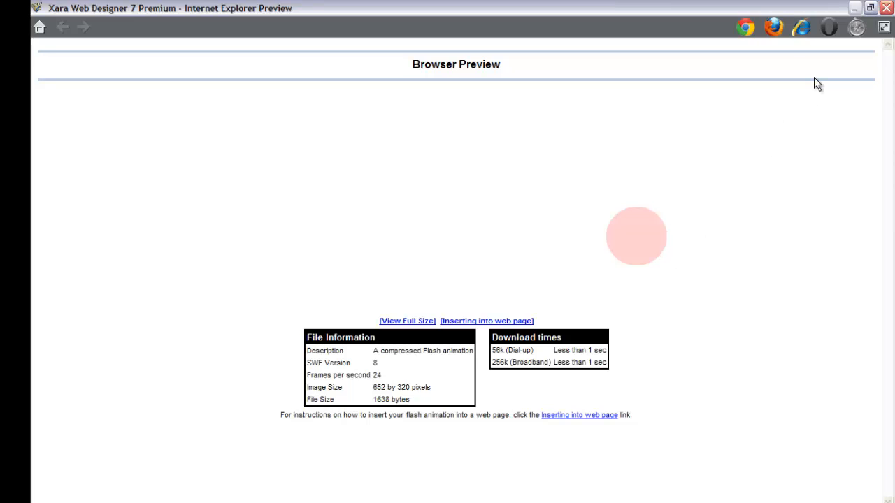
left_click(887, 8)
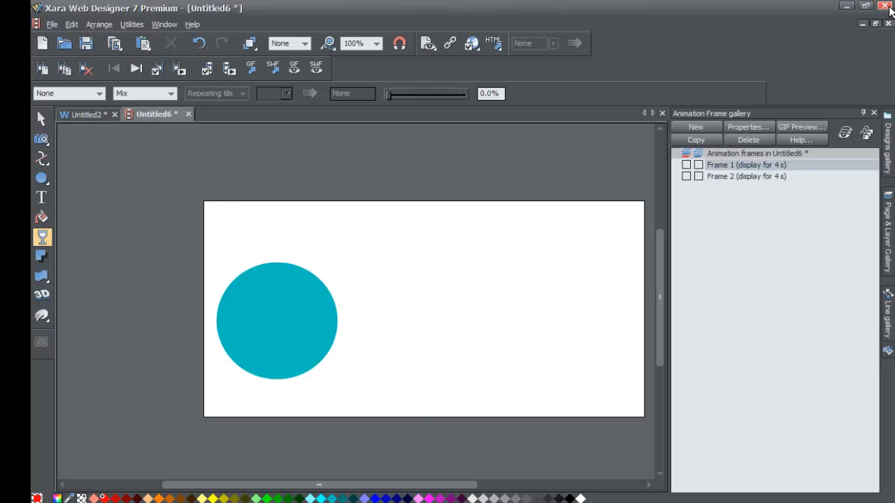
left_click(98, 95)
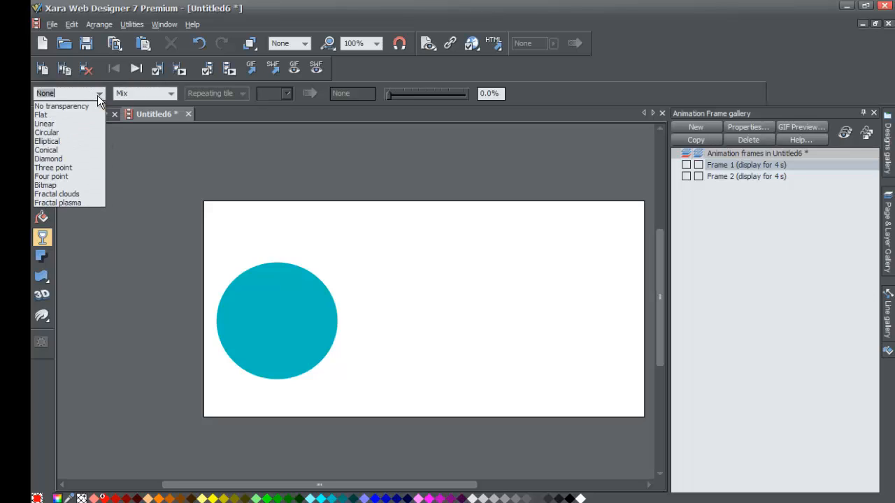
left_click(62, 107)
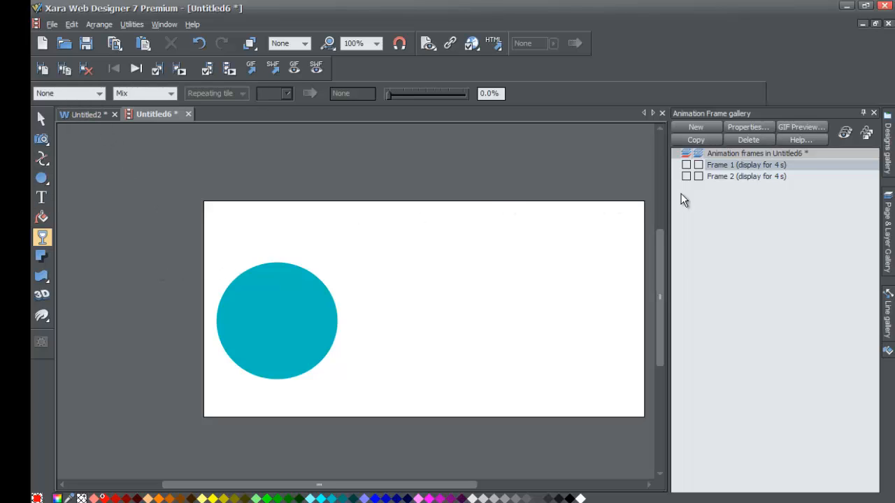
- Add a new empty frame after Frame 2 and place the text "Xara Tutorial" on it
left_click(725, 178)
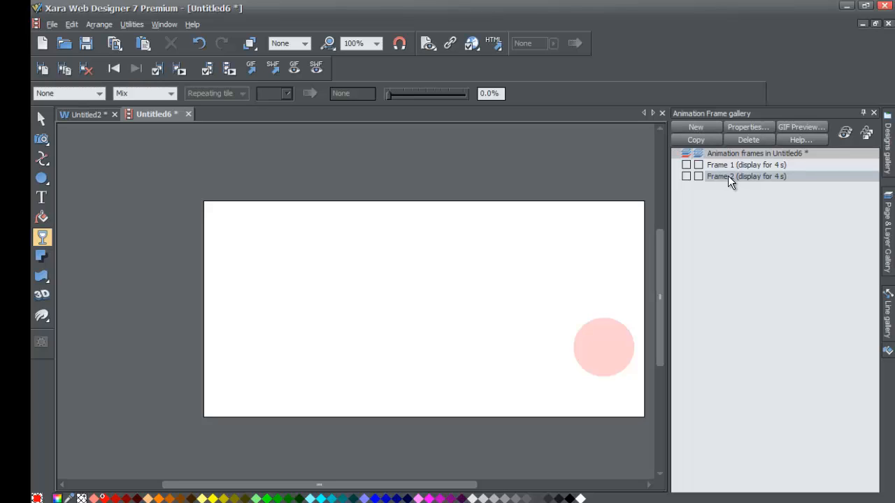
left_click(695, 128)
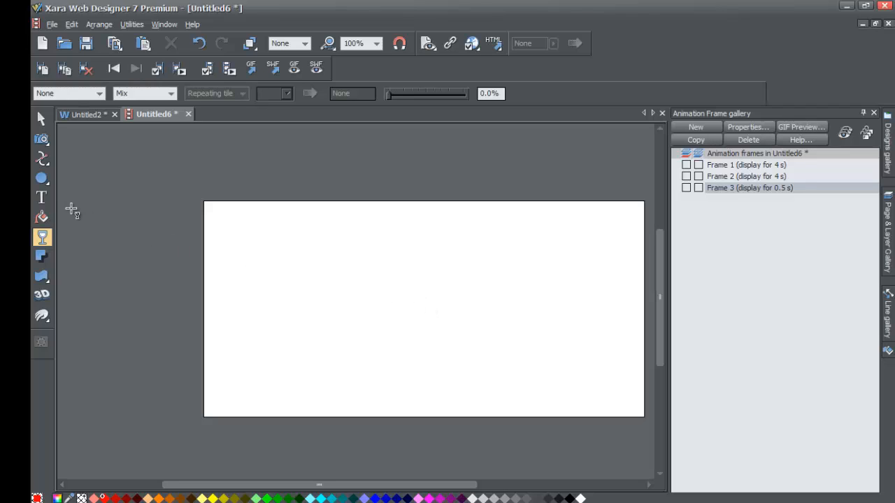
left_click(45, 198)
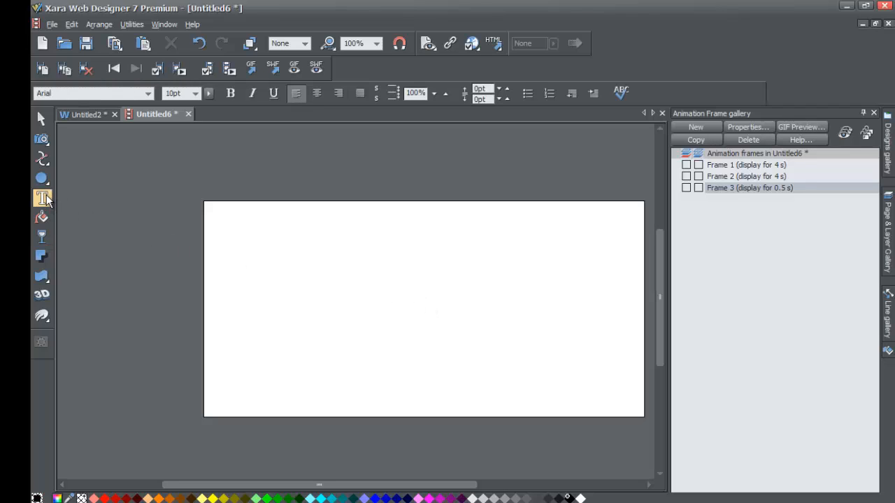
left_click(40, 198)
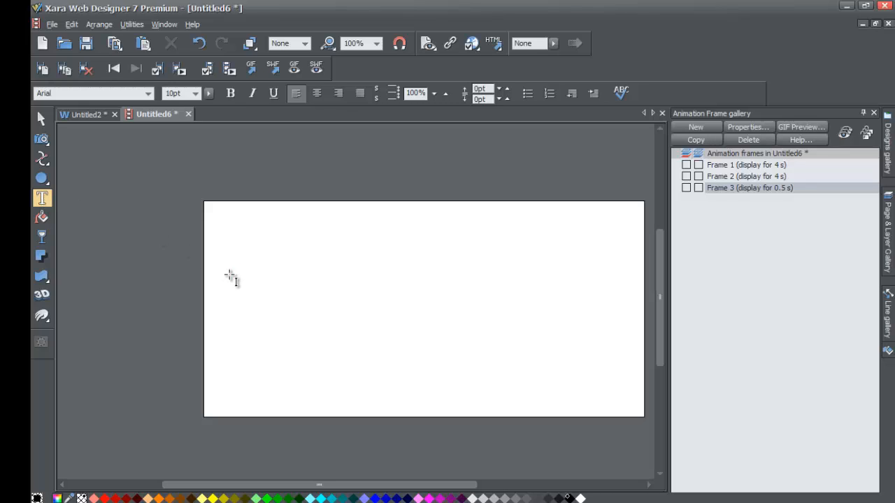
left_click(231, 277)
type("Xara Tutorial")
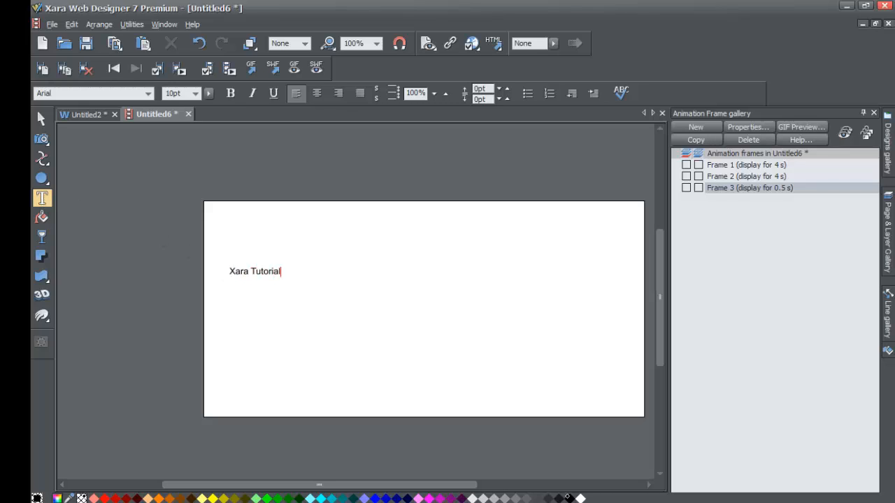
- Enlarge the "Xara Tutorial" text to about 228 px wide and move it to mid-height near the page's left edge
left_click(34, 120)
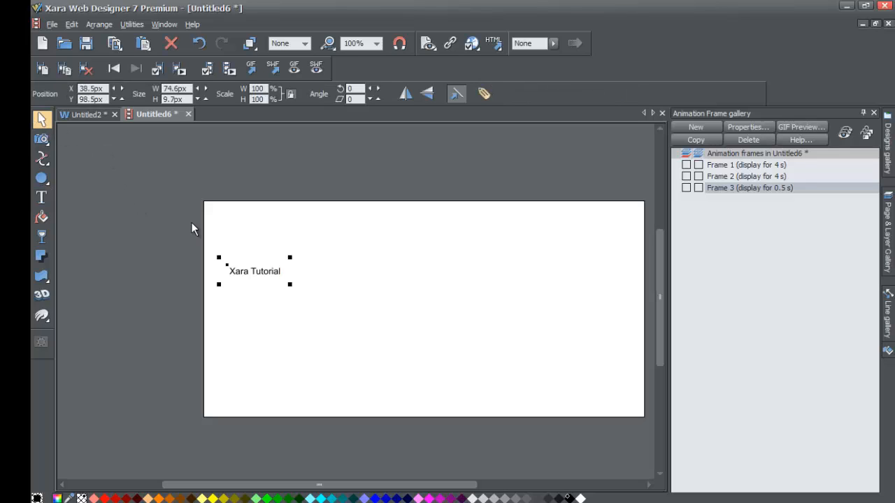
left_click_drag(291, 258, 343, 250)
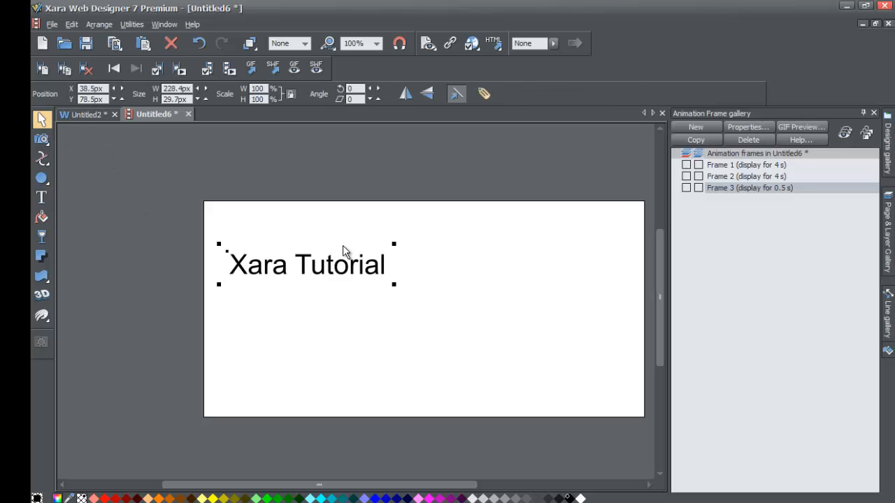
left_click_drag(278, 279, 275, 301)
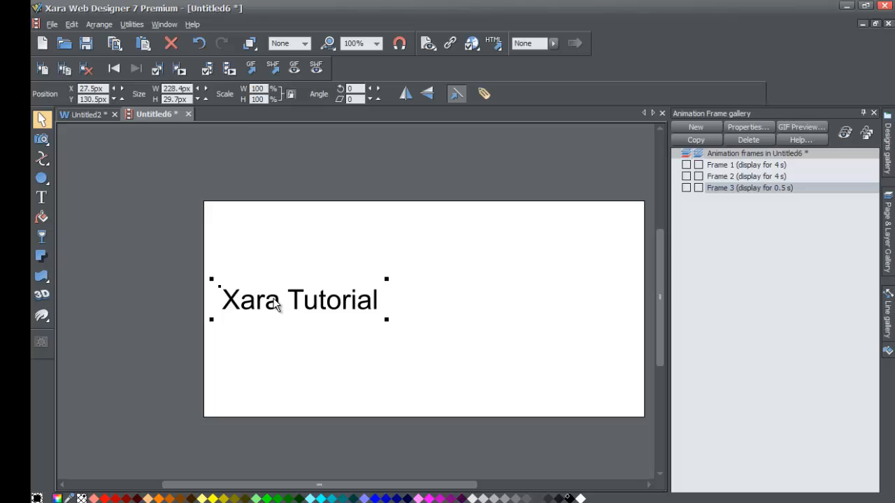
left_click(274, 243)
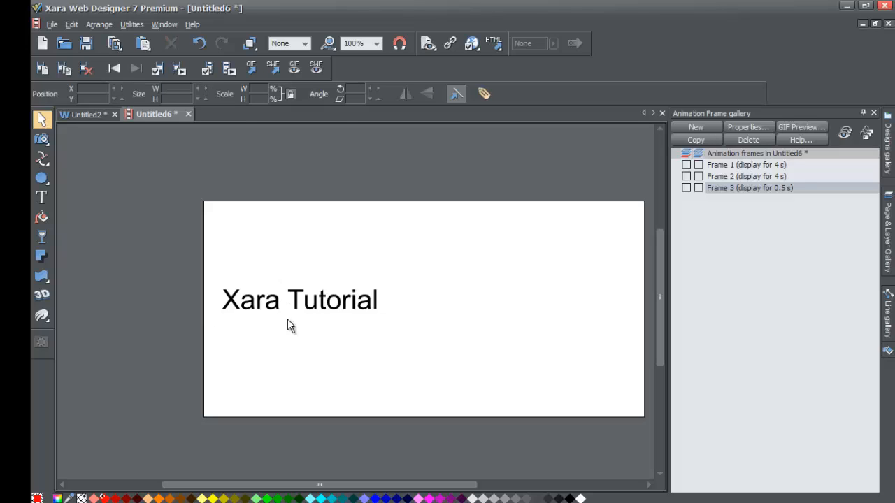
- Apply the object name "text" to the "Xara Tutorial" text line in Frame 3
left_click(320, 309)
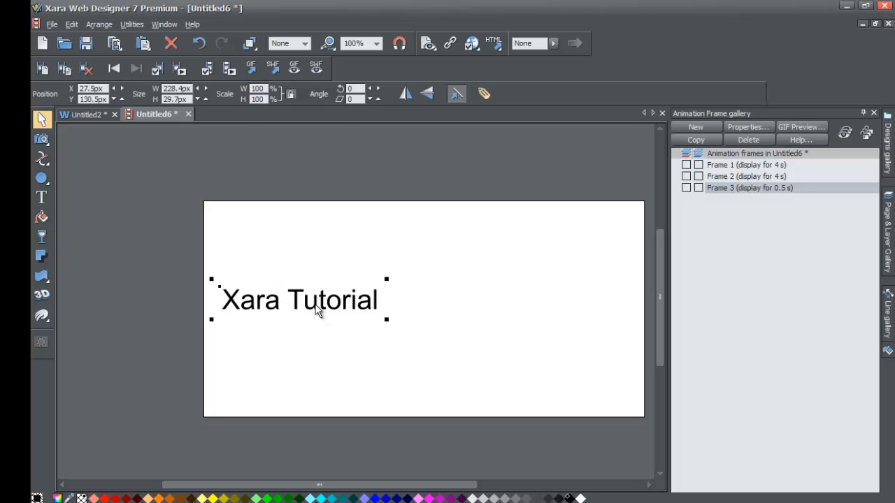
left_click(479, 98)
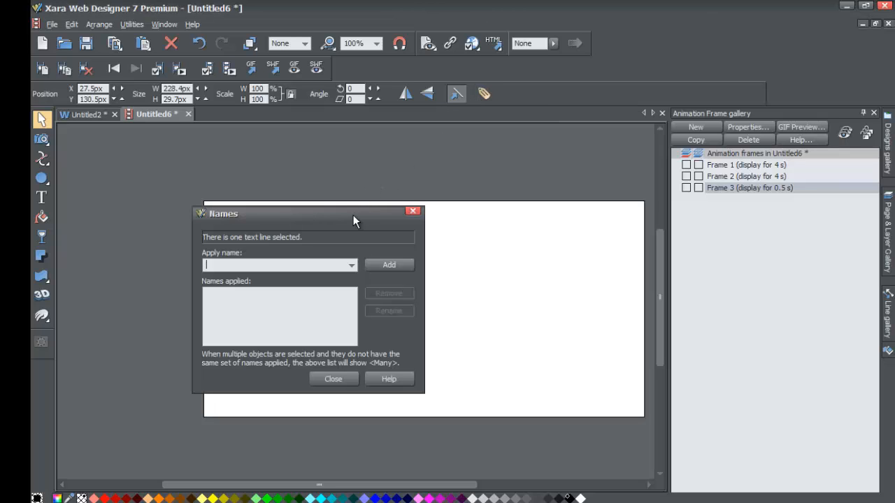
left_click_drag(354, 216, 558, 192)
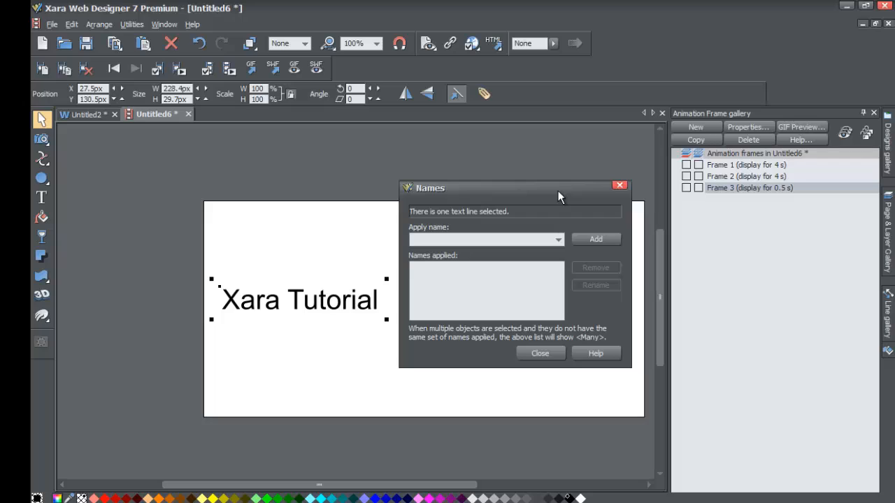
type("text")
left_click(595, 240)
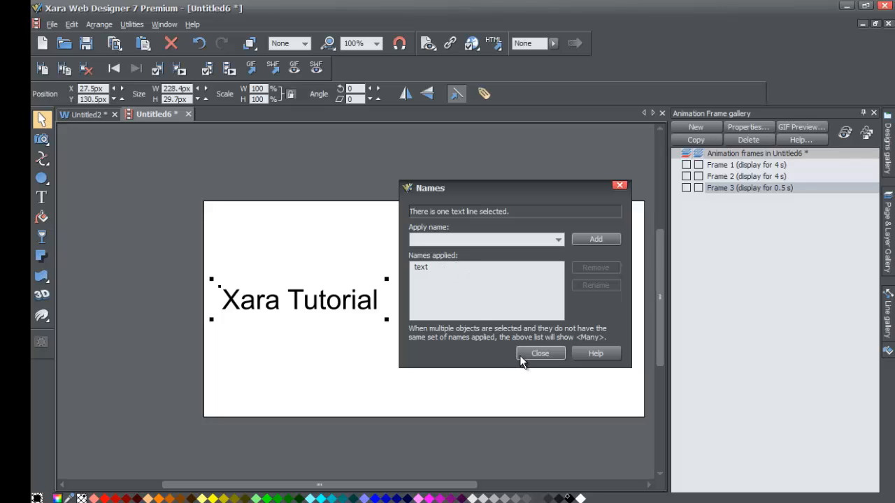
left_click(537, 354)
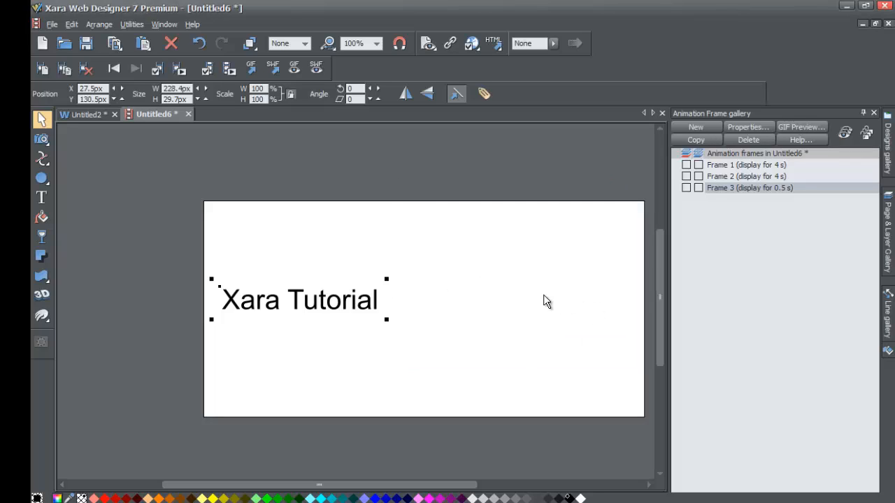
- Copy Frame 3 and move the text in the new frame to the page's lower right, at about X 402 px, Y 188 px
left_click(694, 142)
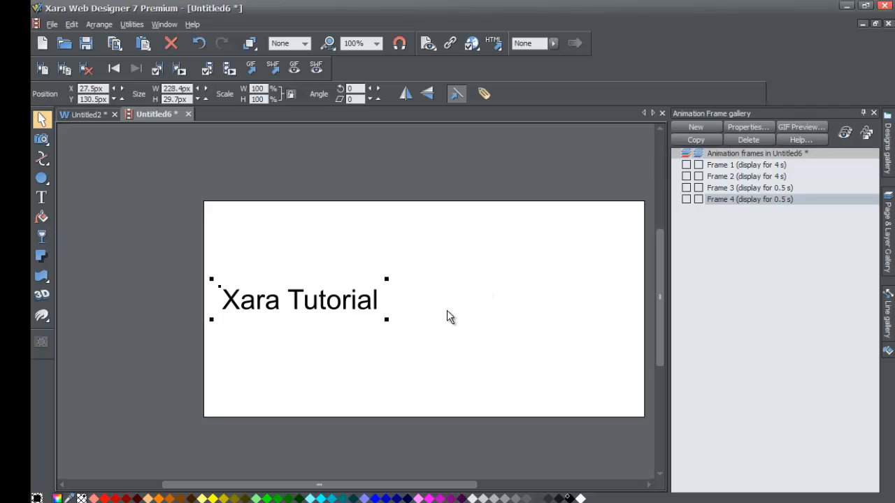
left_click_drag(304, 300, 558, 339)
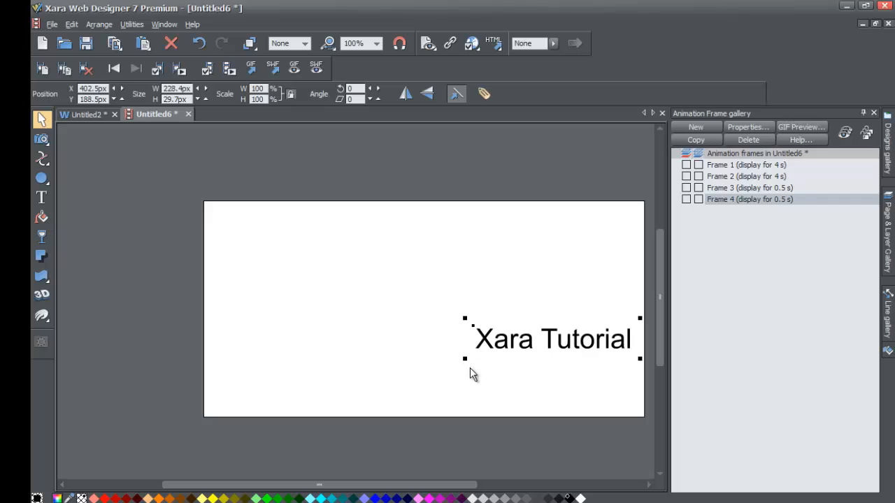
- Shrink the text in Frame 4 to about 129 px wide and set its fill color to red
left_click_drag(464, 361, 531, 350)
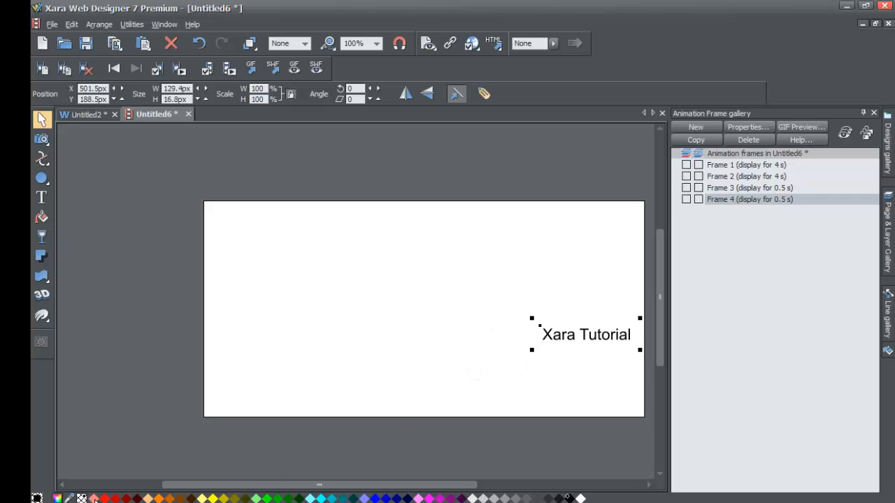
right_click(104, 498)
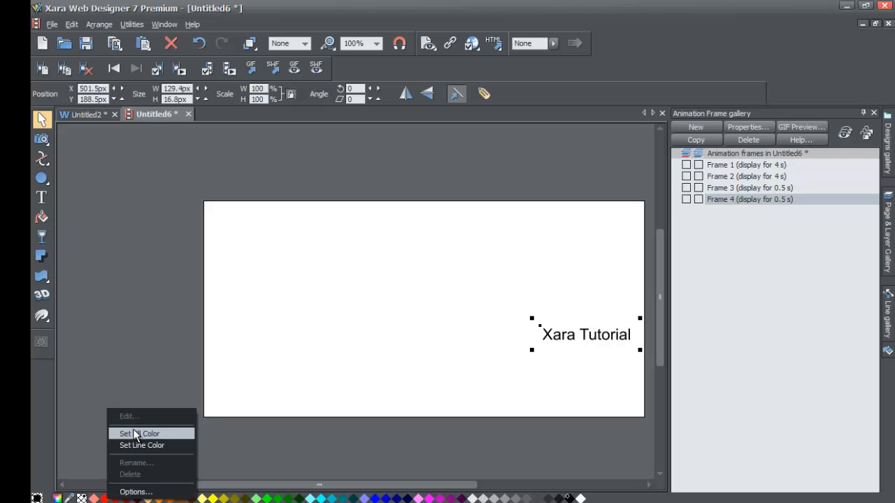
left_click(134, 431)
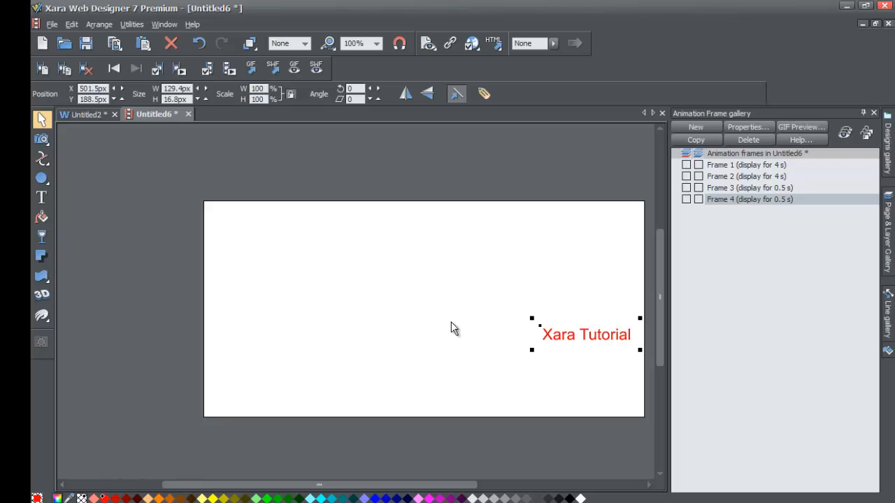
- Set the display time of Frame 3 to 4 seconds in its animation properties
left_click(746, 188)
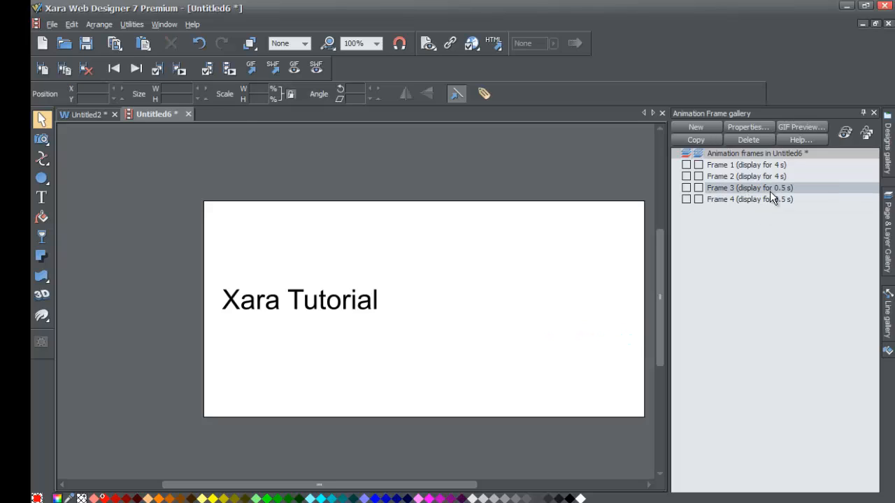
double_click(777, 188)
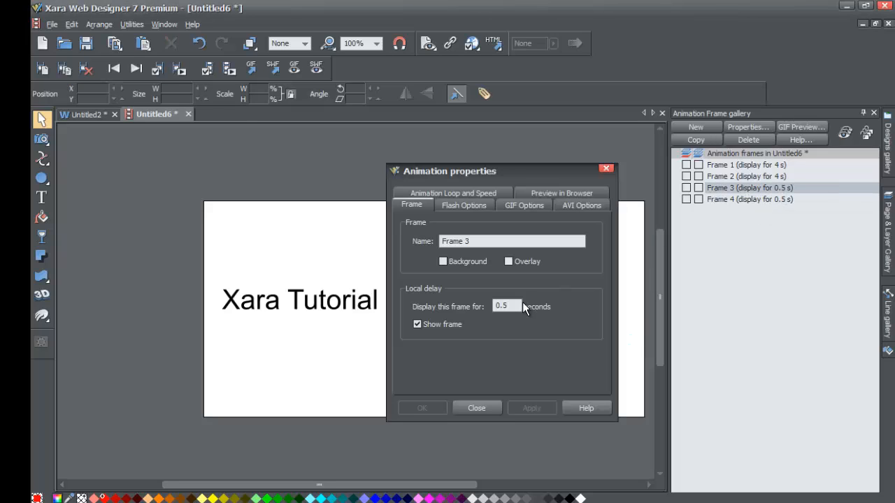
left_click_drag(522, 302, 452, 309)
type("4")
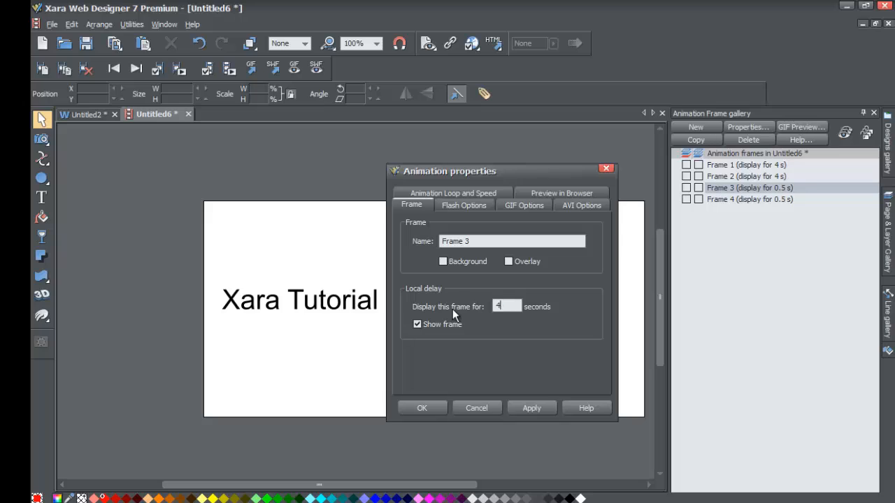
left_click(527, 409)
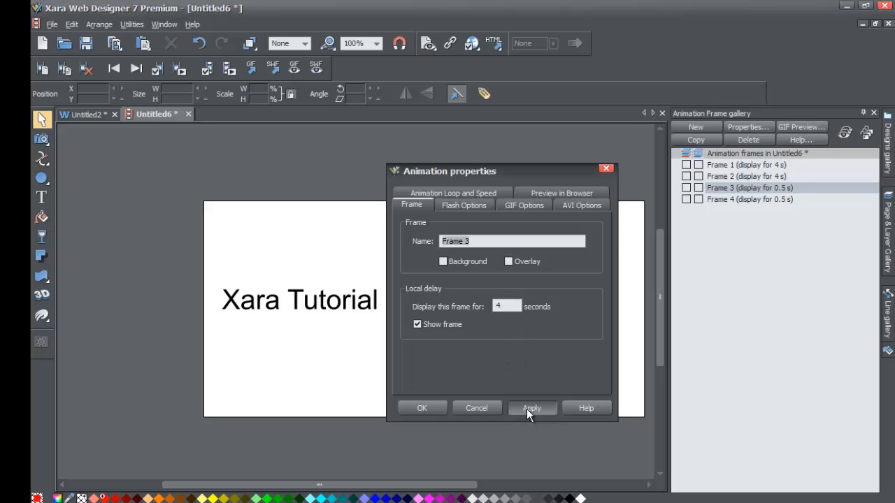
left_click(476, 408)
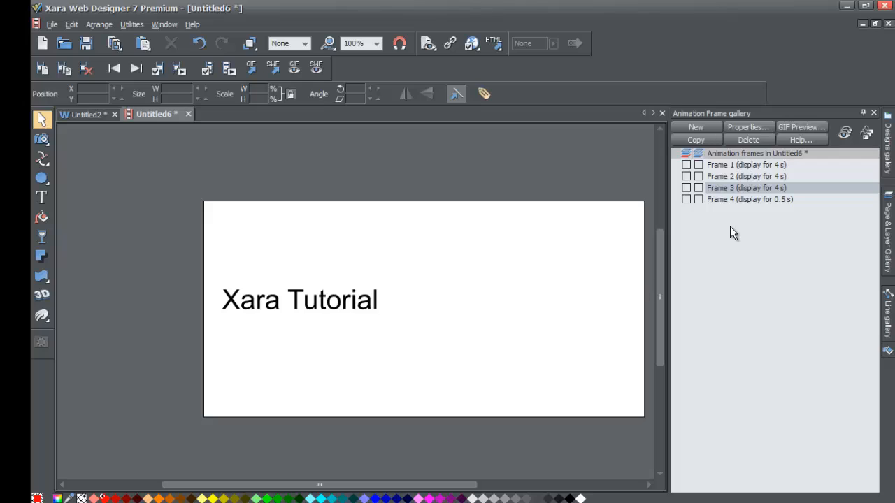
- Set the display time of Frame 4 to 4 seconds in its animation properties
left_click(747, 201)
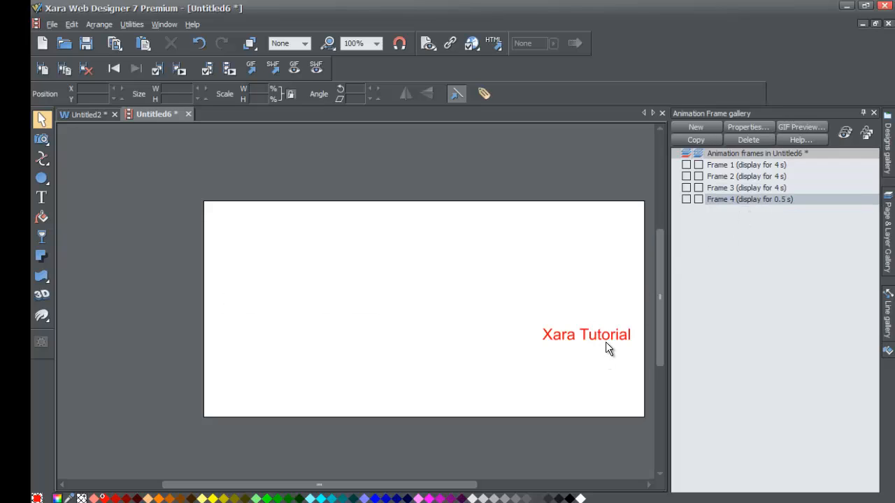
double_click(779, 200)
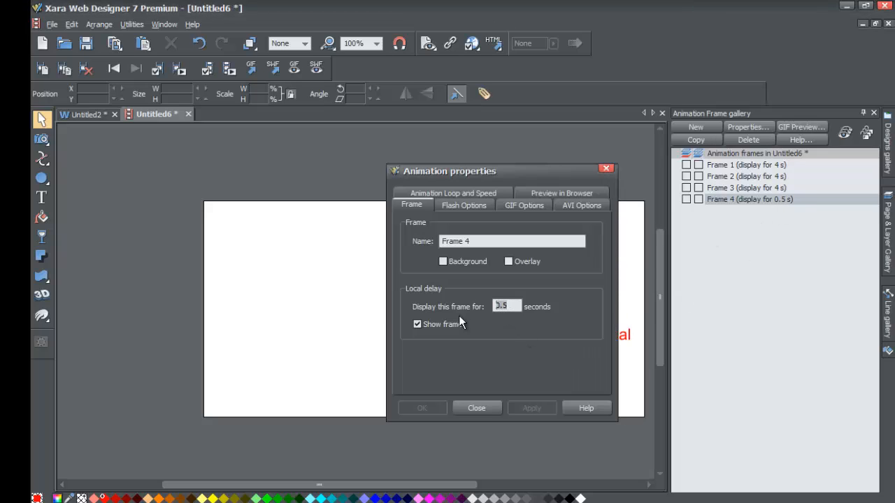
type("4")
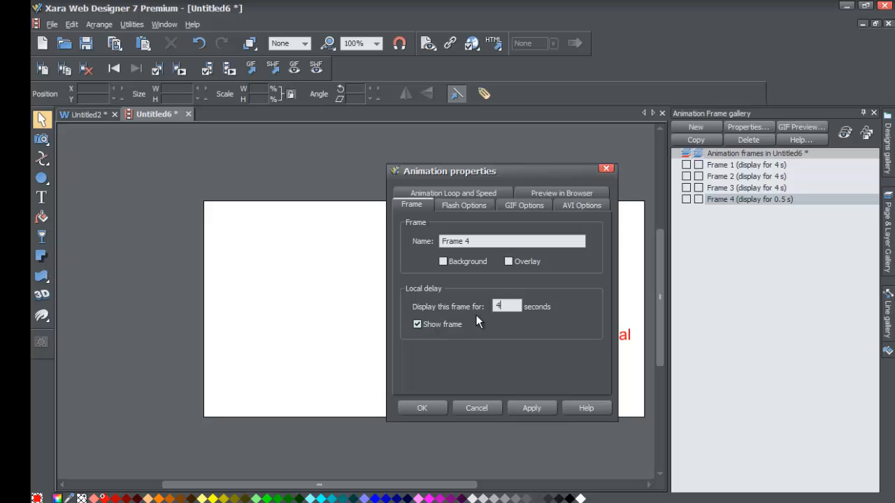
left_click(530, 406)
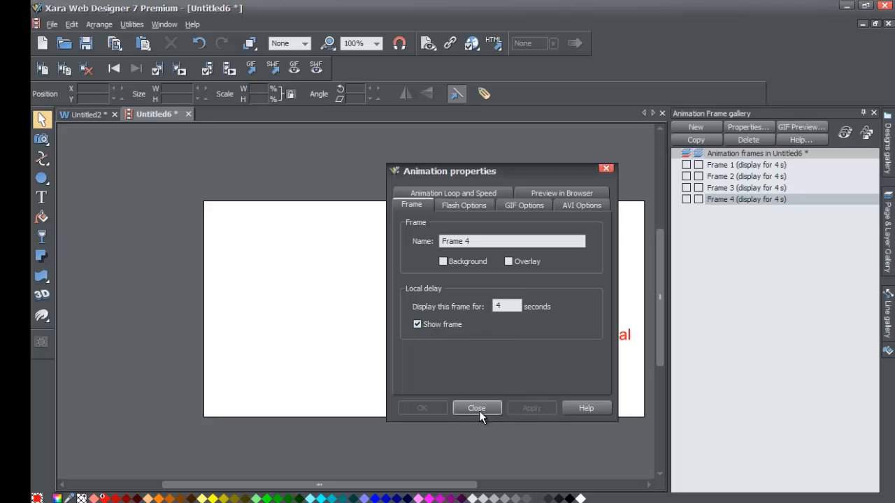
left_click(479, 409)
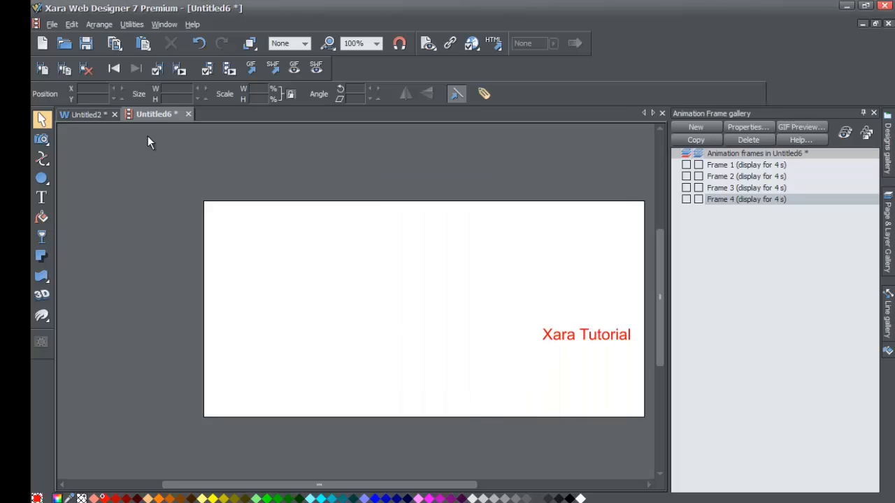
- Preview the four-frame animation in Flash to check the circle and text transitions, and close the preview
left_click(51, 25)
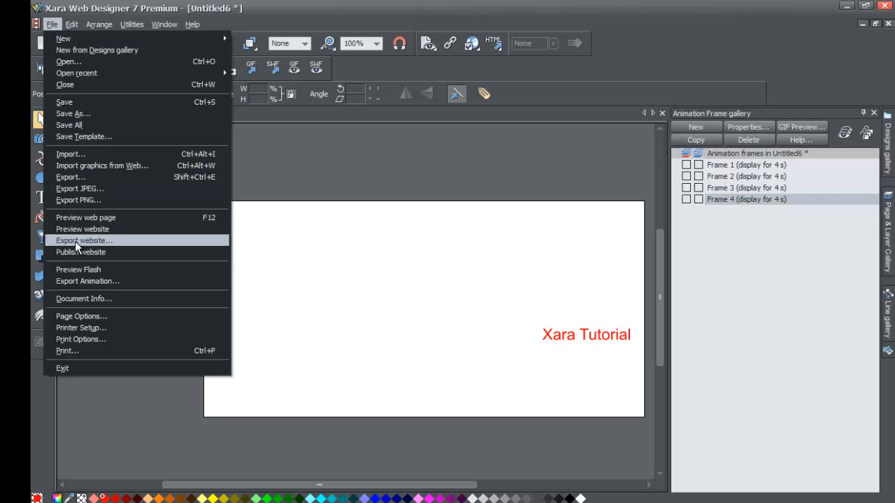
left_click(83, 268)
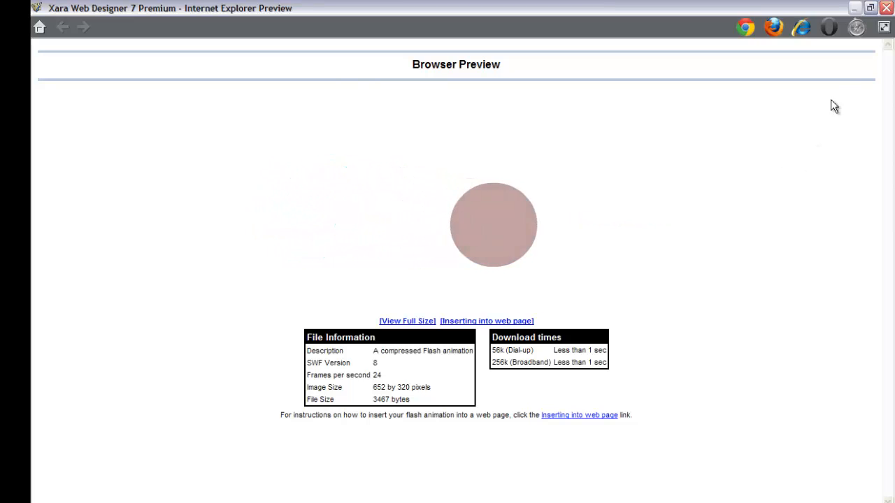
left_click(886, 8)
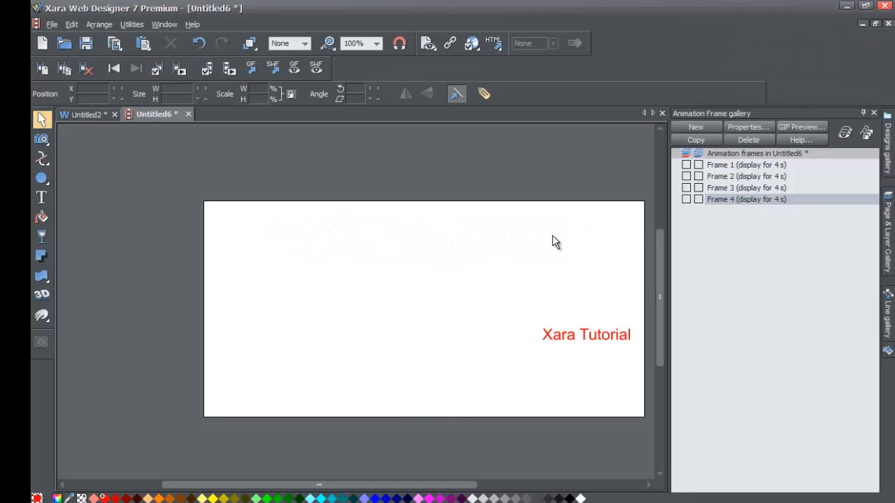